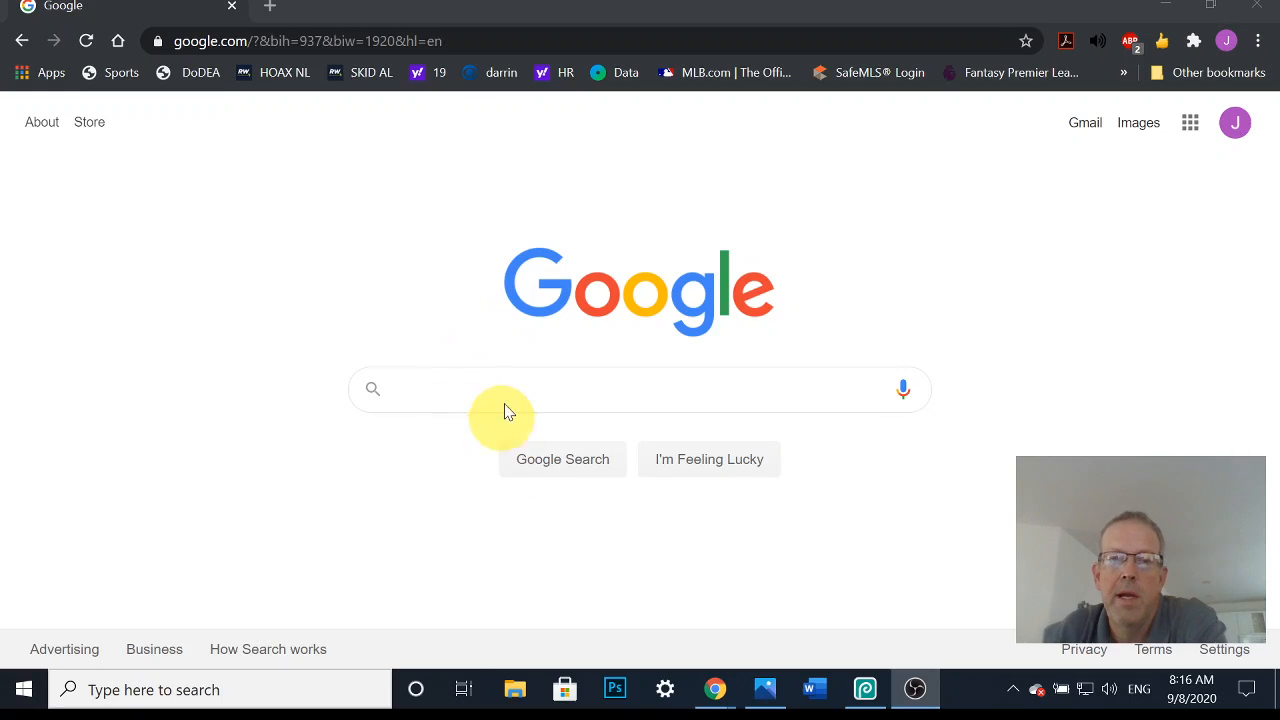
- Search Google Images for "robot from shapes" and look through the results for robot design ideas
left_click(505, 390)
type("robot from shapes")
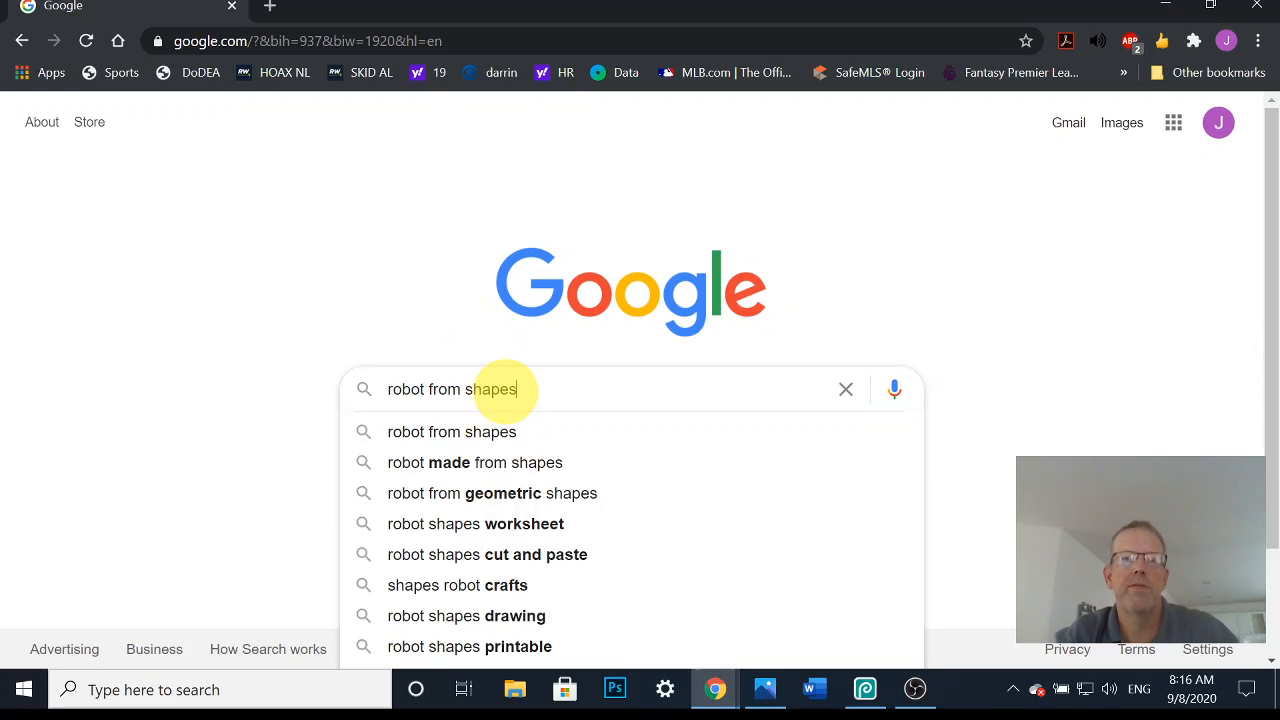
key("Return")
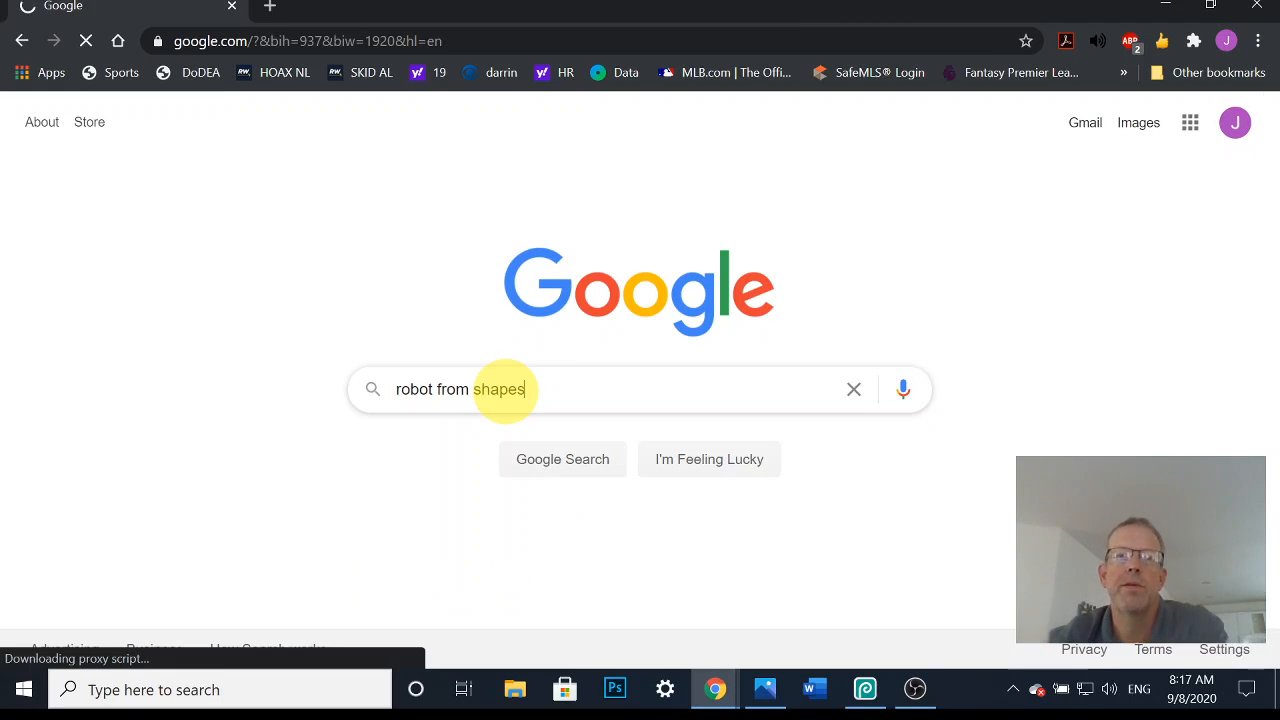
left_click(525, 468)
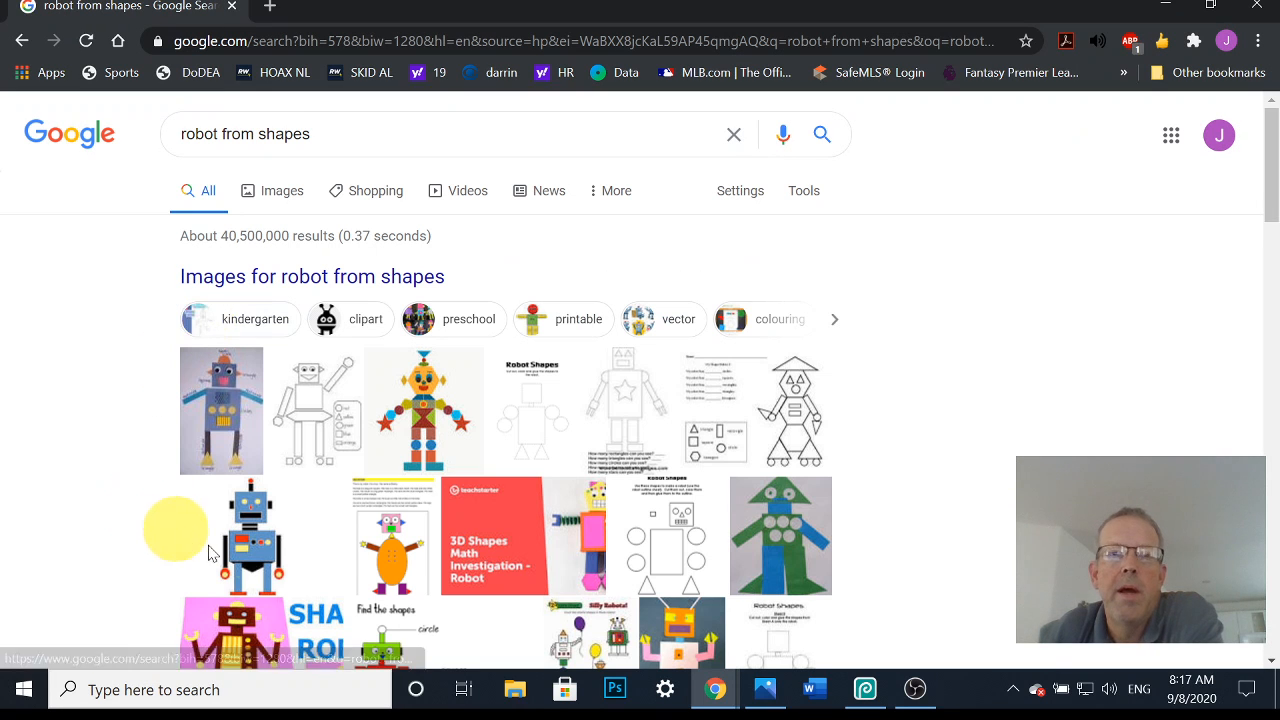
left_click(279, 199)
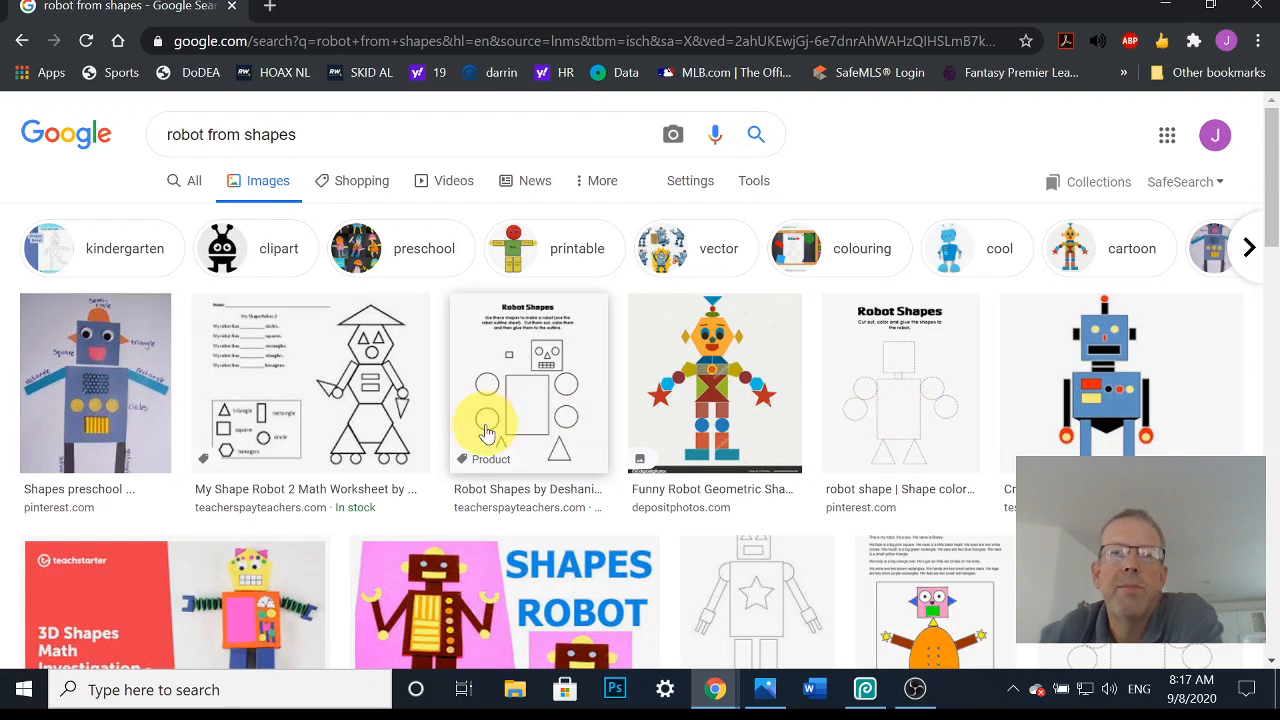
scroll(480, 425, "down", 3)
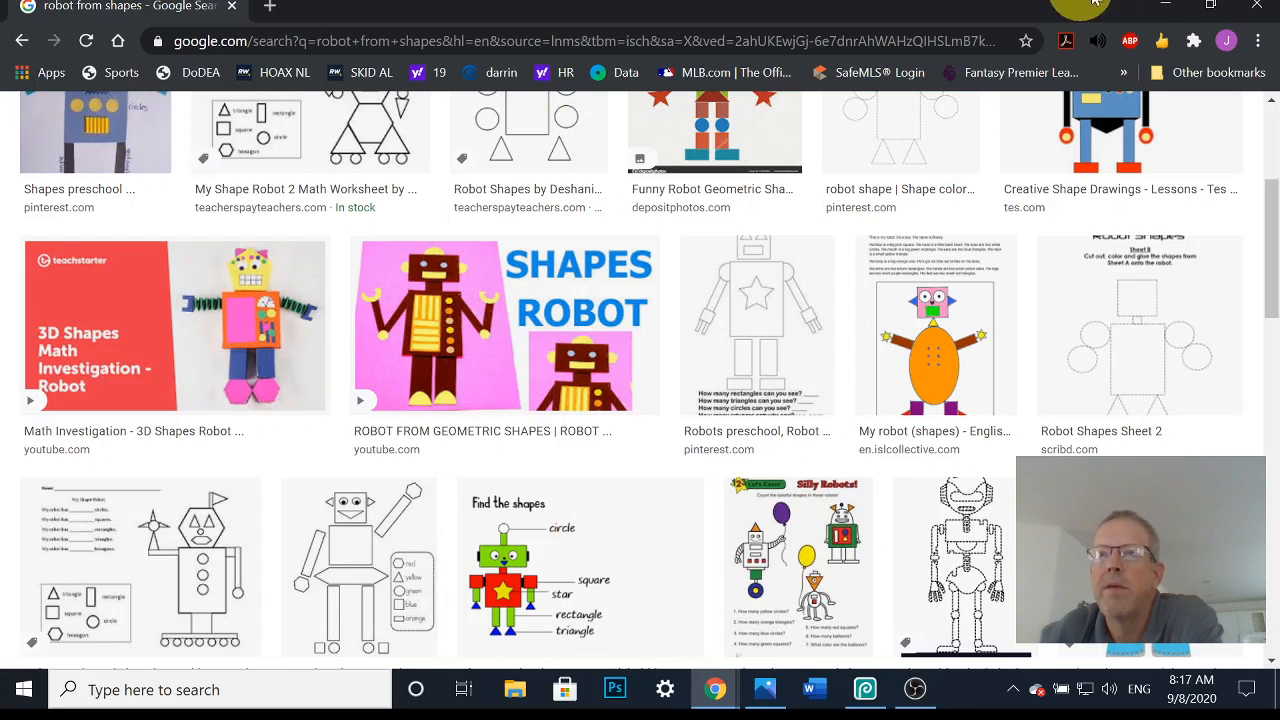
- Switch to Photopea and create a project named "robot 1" from the Letter print preset in landscape, 11 x 8.5 in, with a white background
left_click(1160, 7)
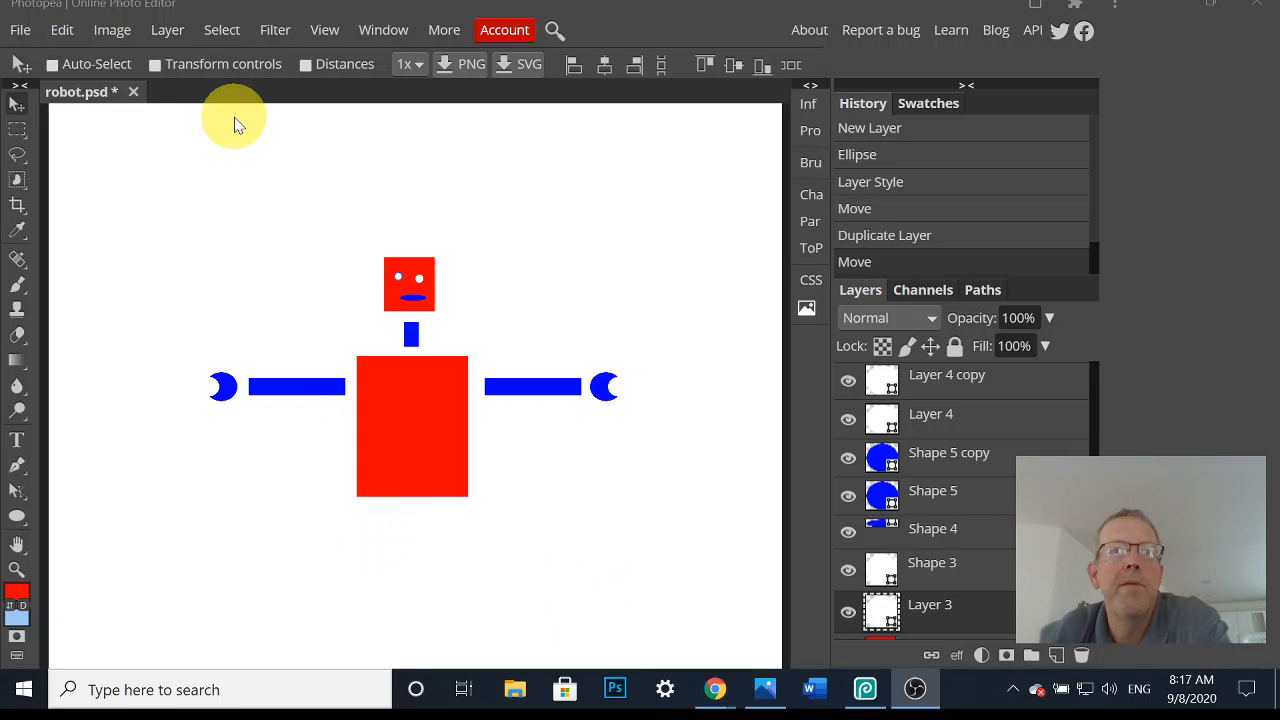
left_click(25, 29)
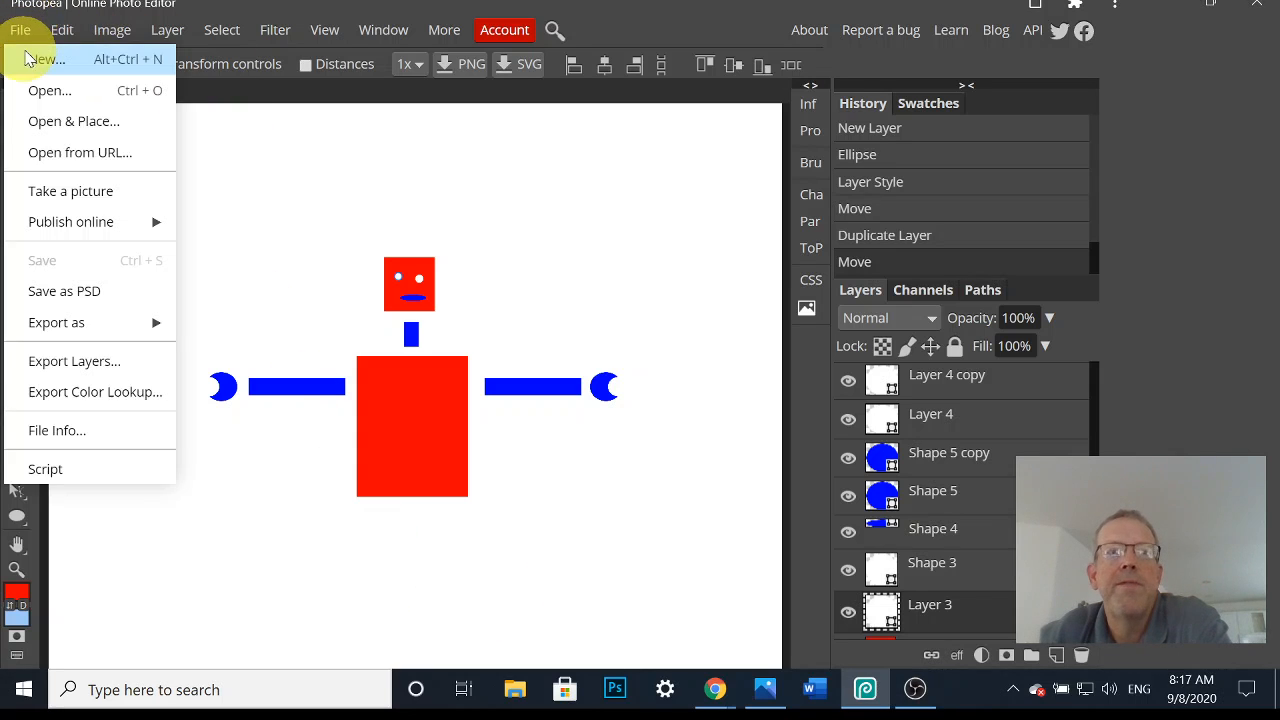
left_click(35, 62)
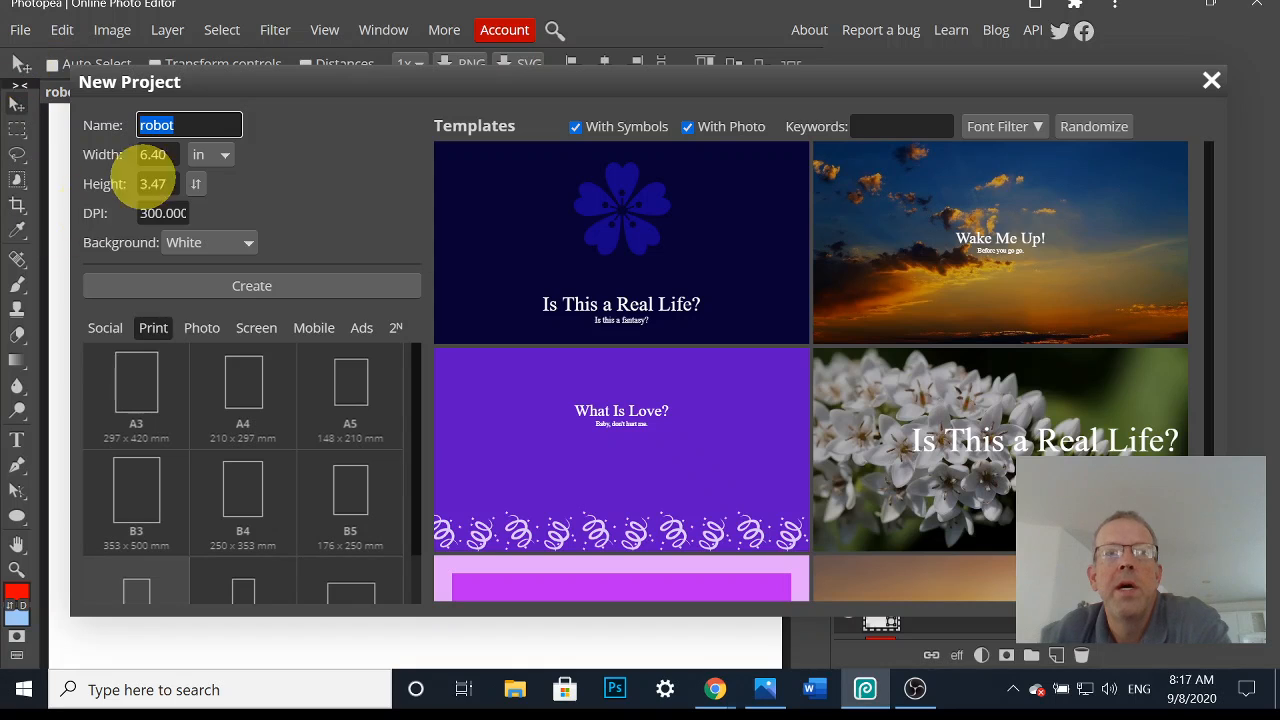
left_click(173, 125)
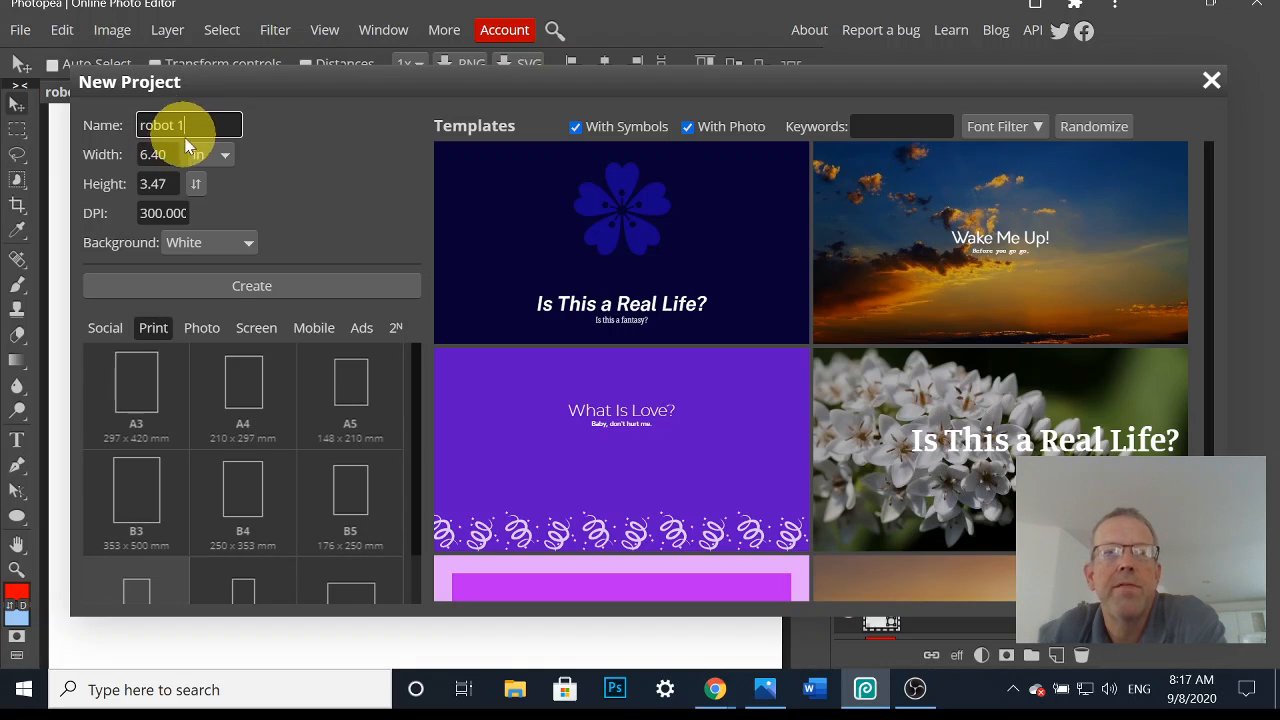
left_click(153, 330)
scroll(136, 575, "down", 1)
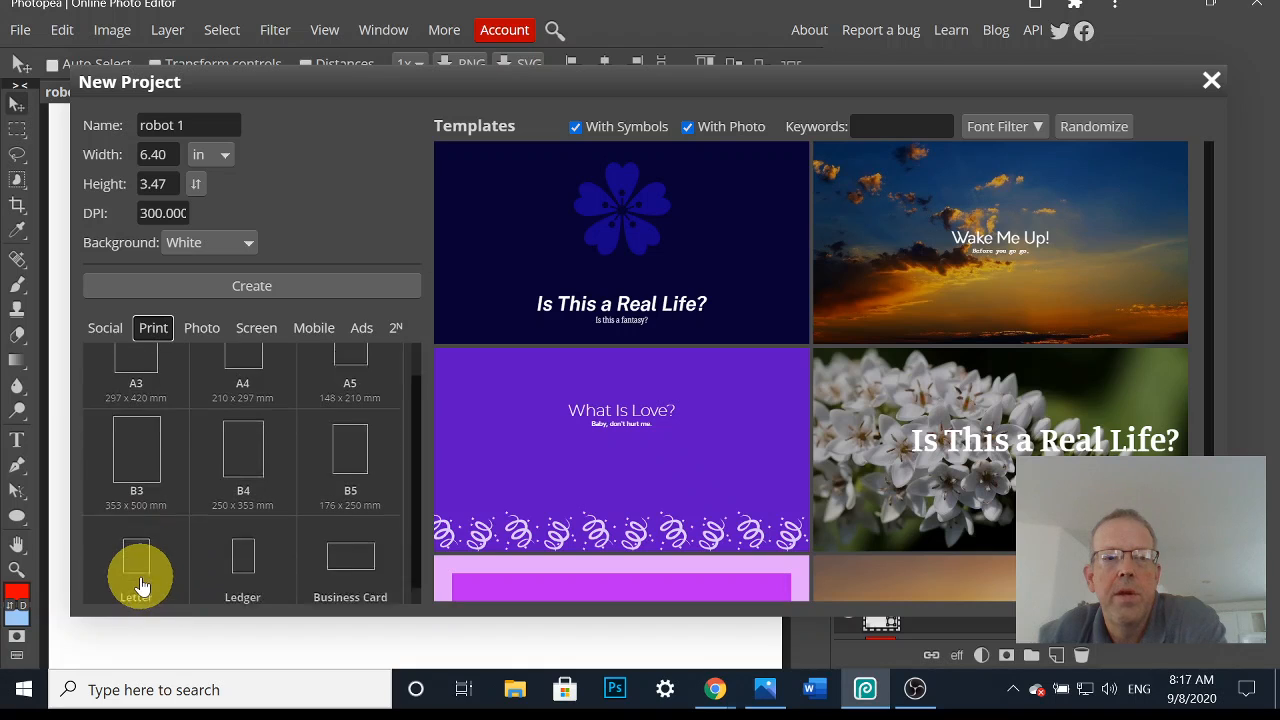
left_click(140, 567)
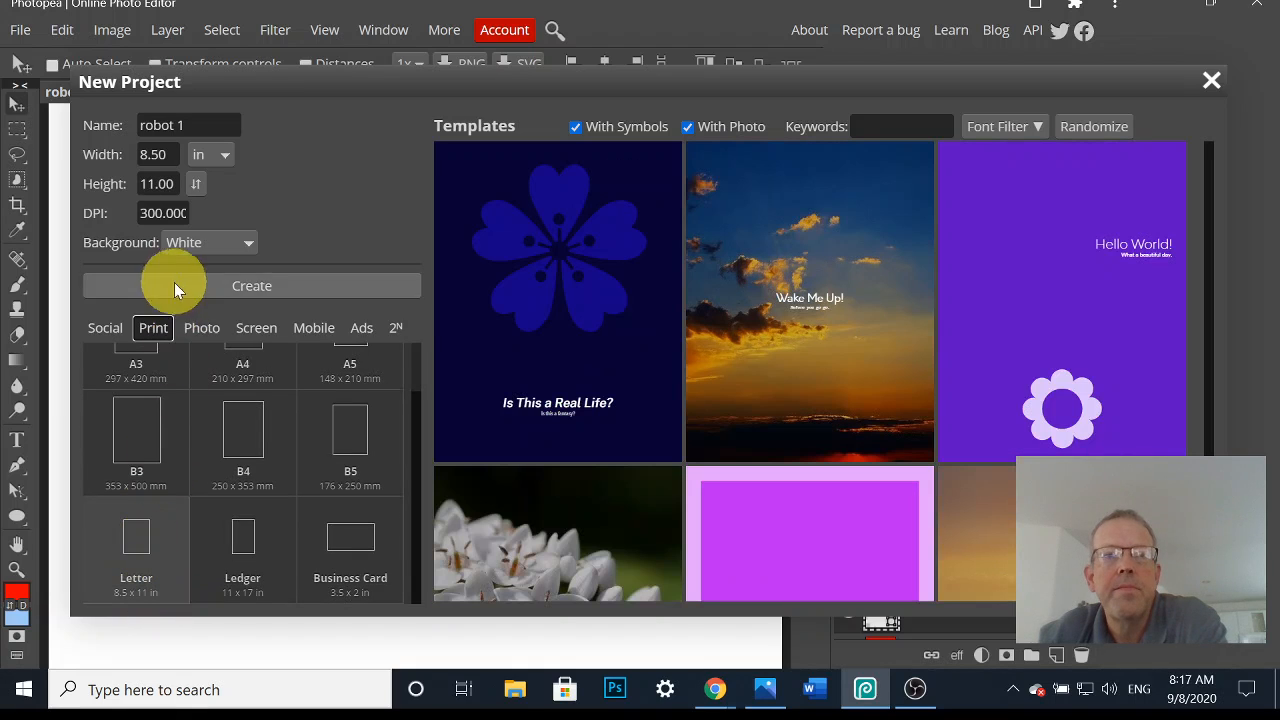
left_click(196, 185)
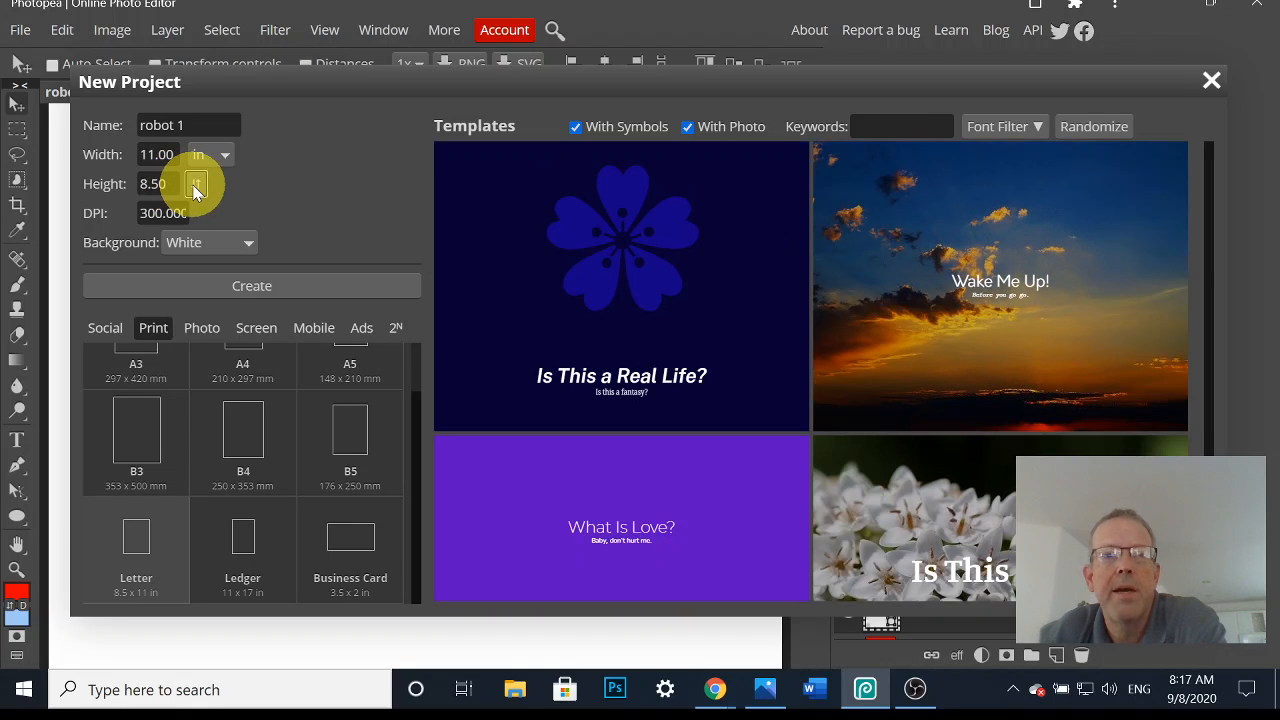
left_click(237, 287)
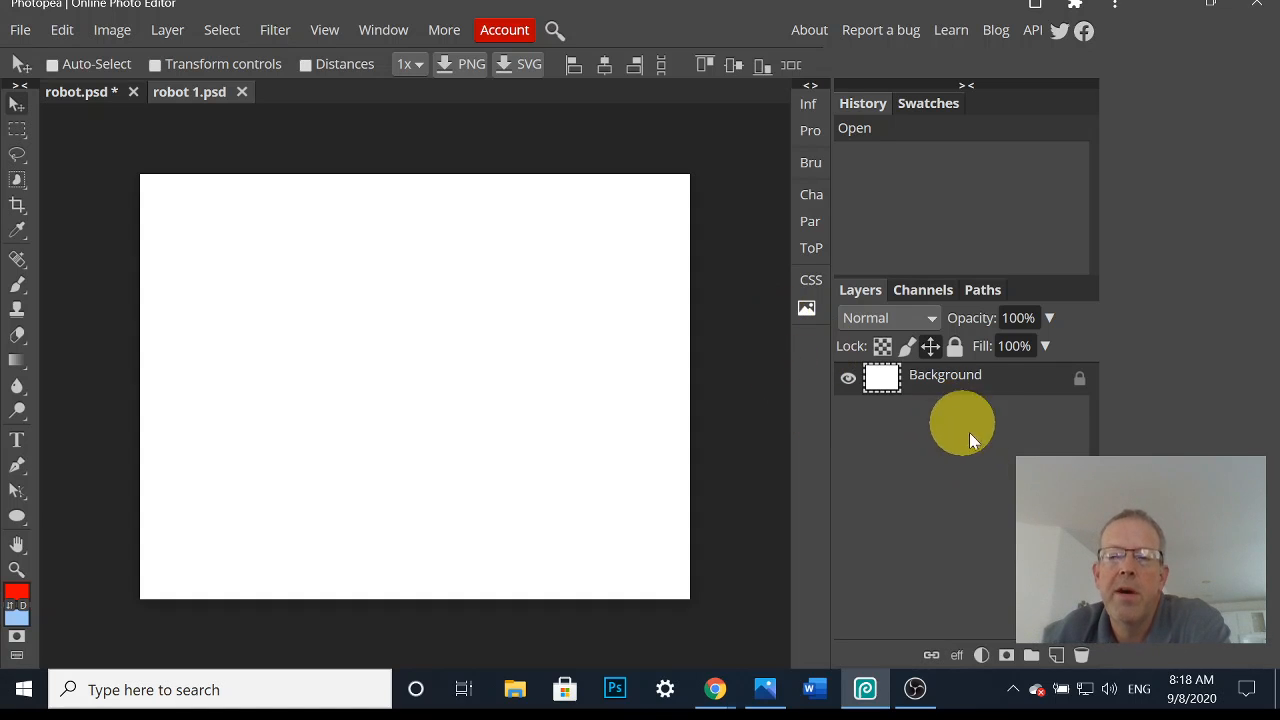
- Add a new layer and draw a red-filled rectangle without a stroke just below the canvas centre as the robot's body
left_click(1056, 655)
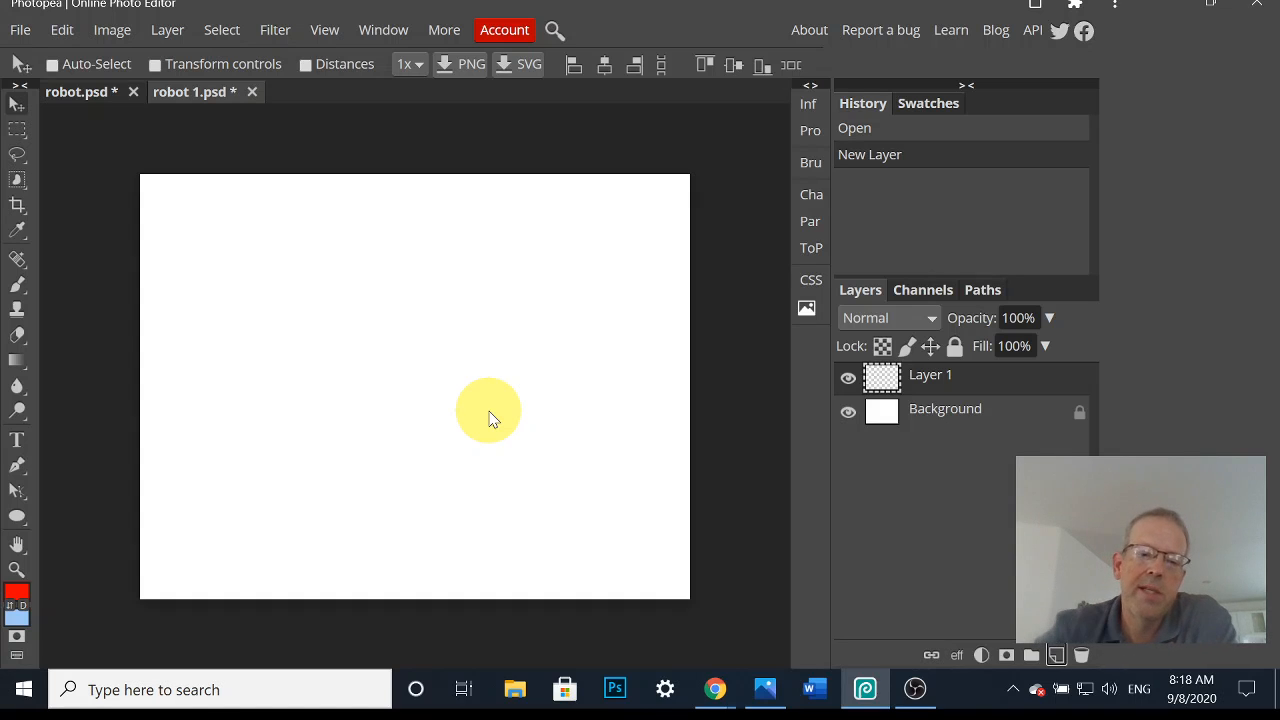
key("u")
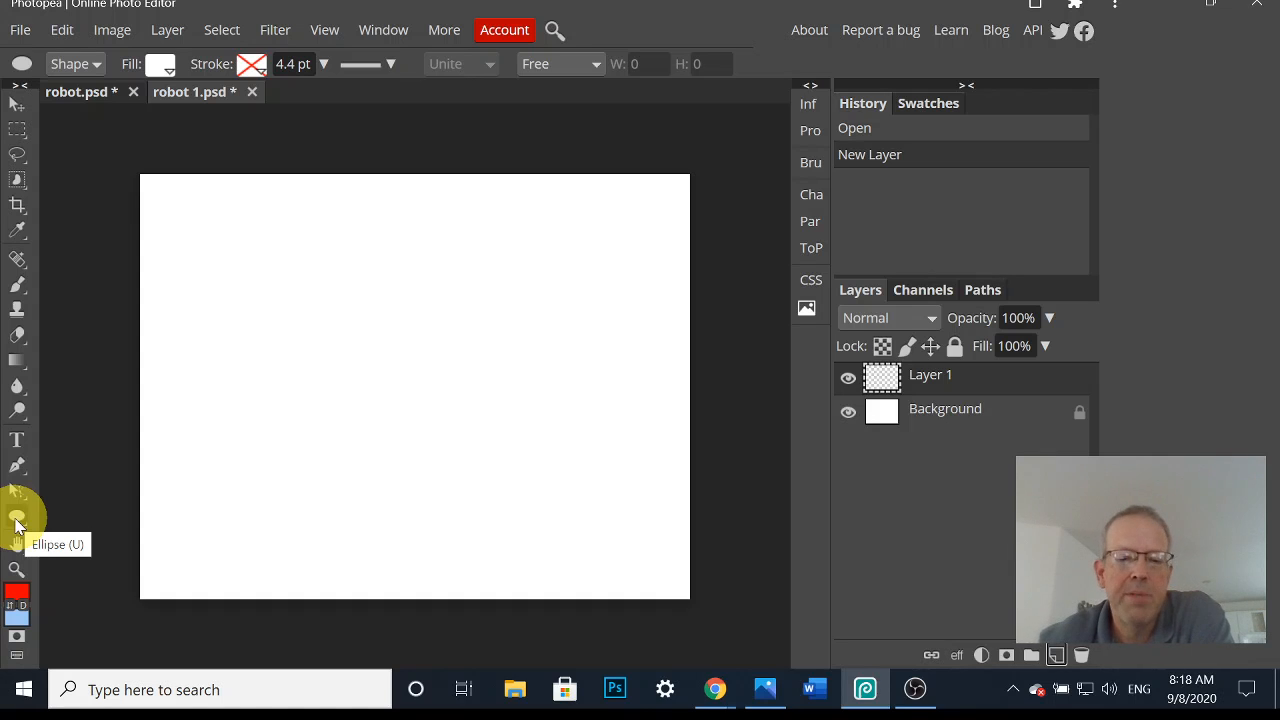
key("shift+u")
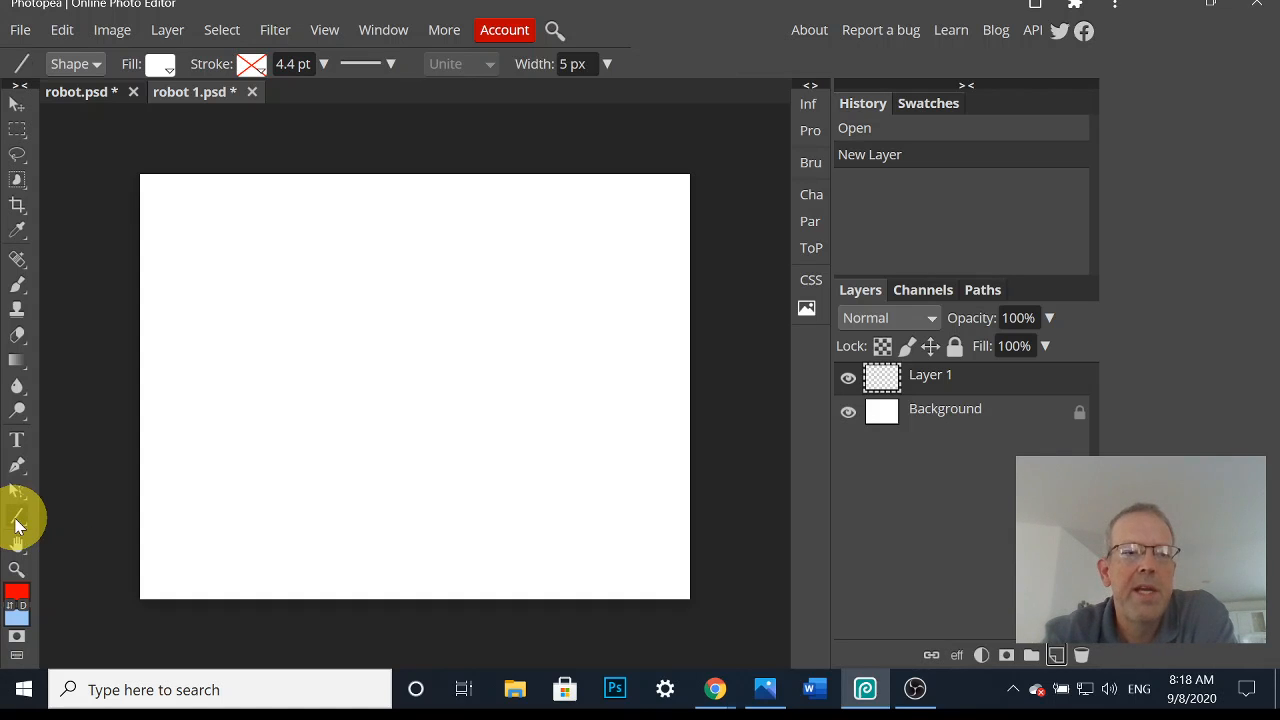
key("shift+u")
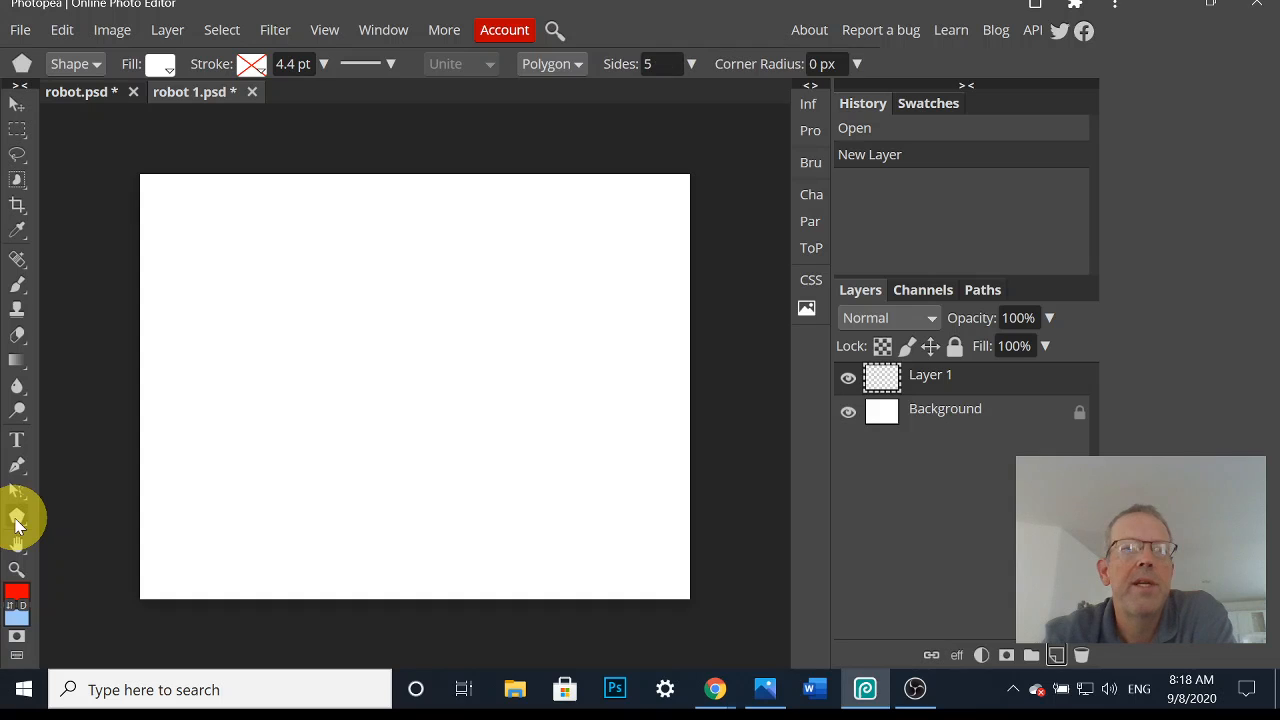
key("shift+u")
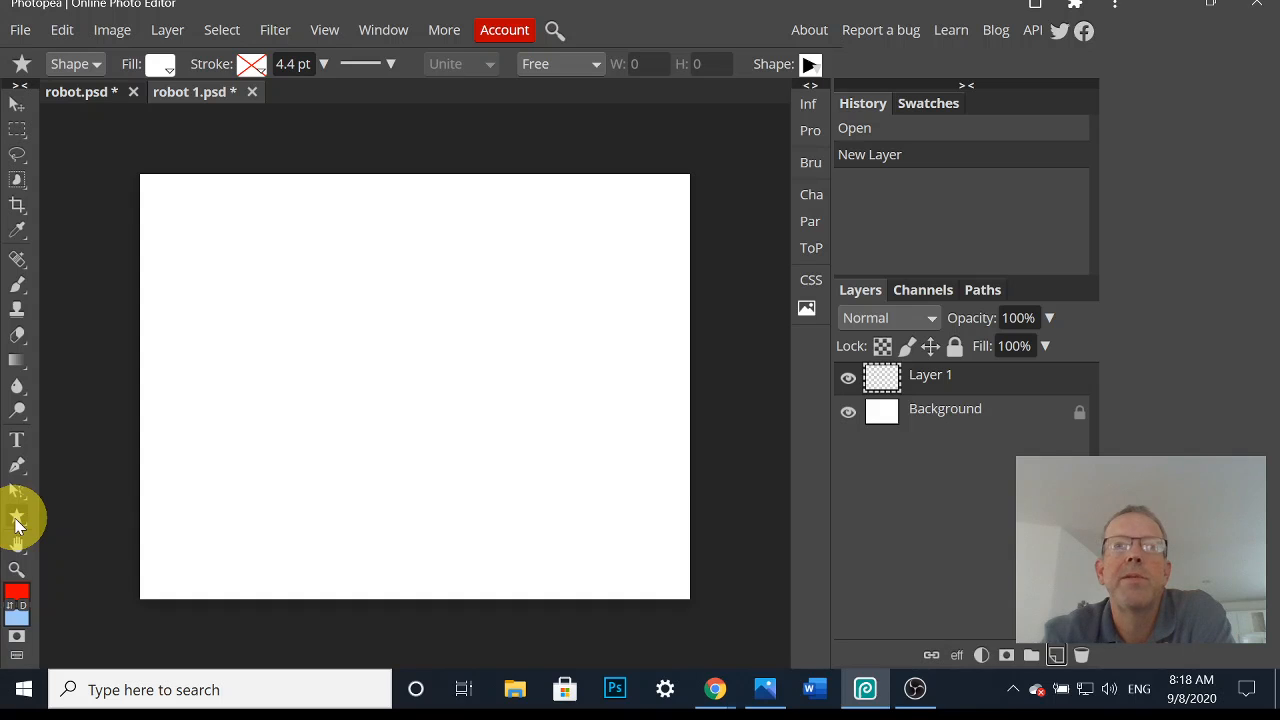
key("shift+u")
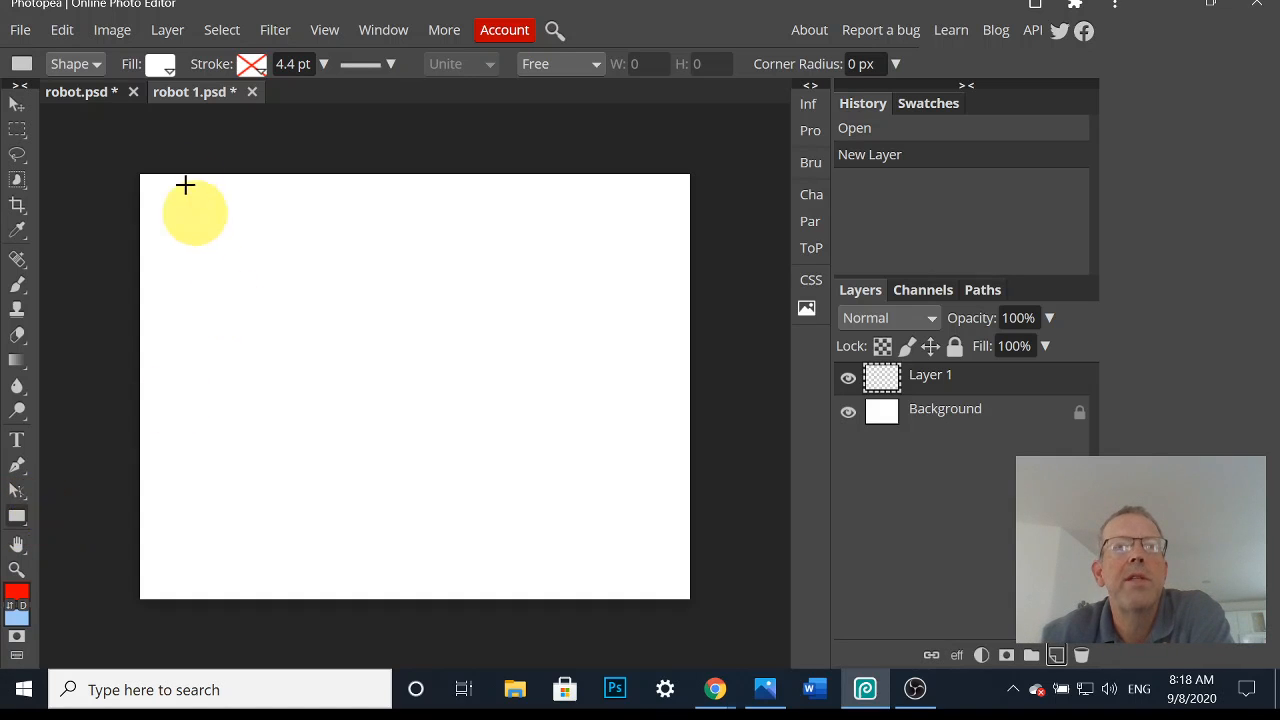
left_click(161, 68)
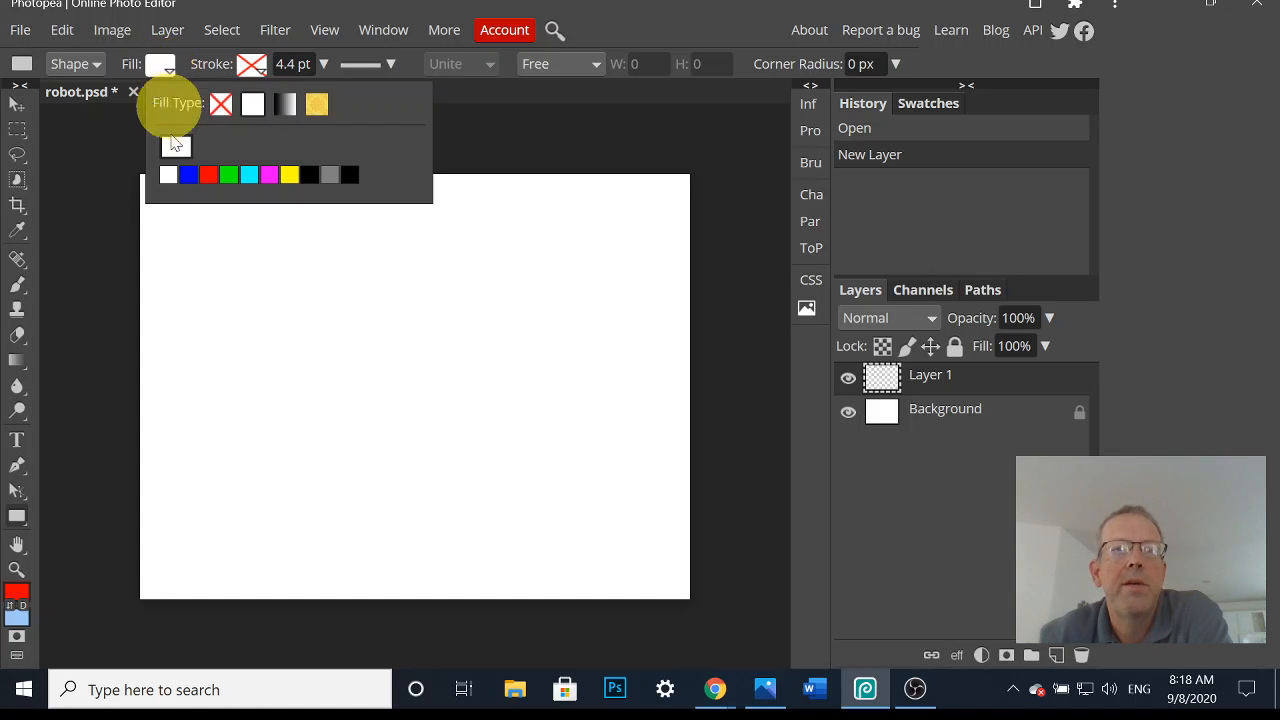
left_click(208, 176)
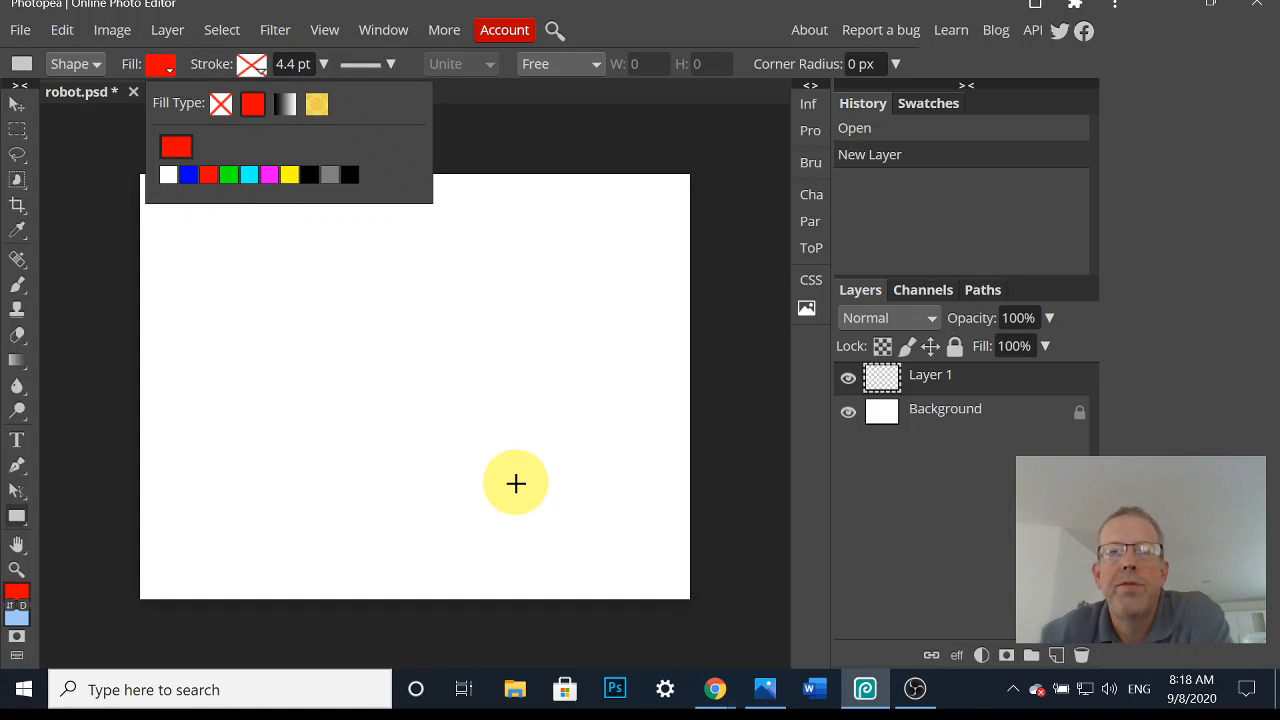
left_click_drag(314, 357, 466, 482)
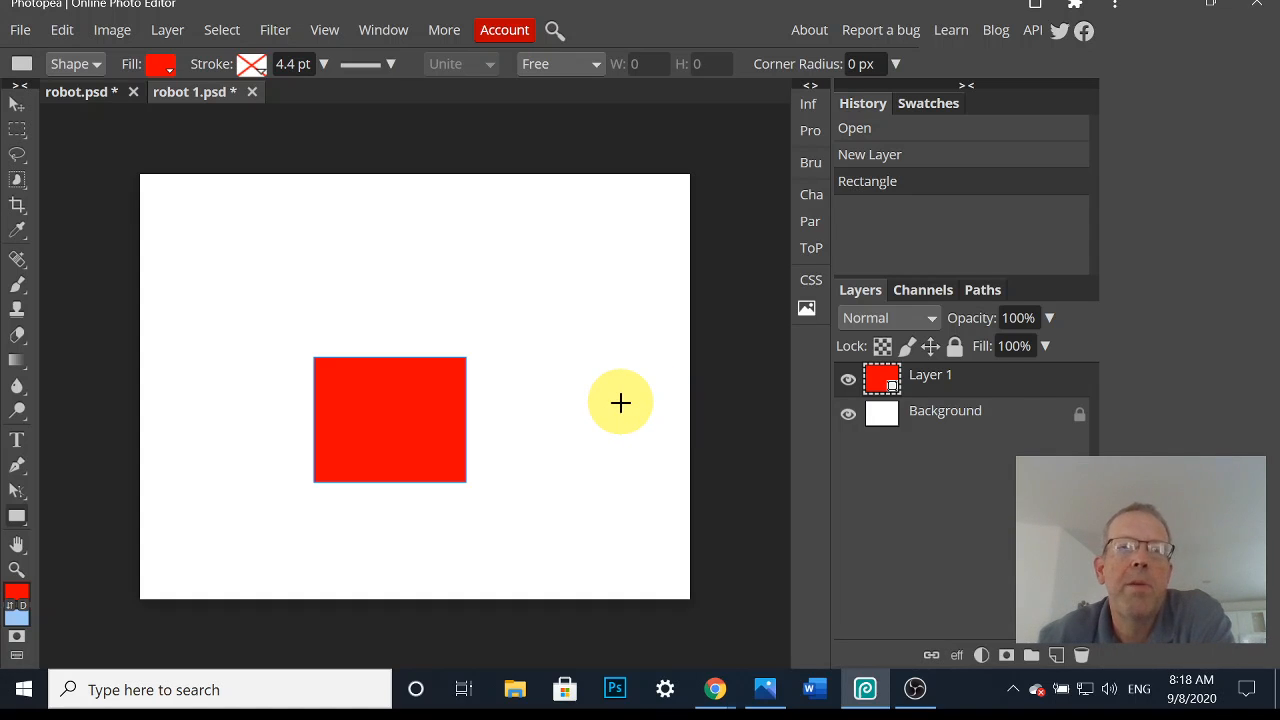
- Try a blue fill on the body rectangle, and set its fill back to red
left_click(161, 68)
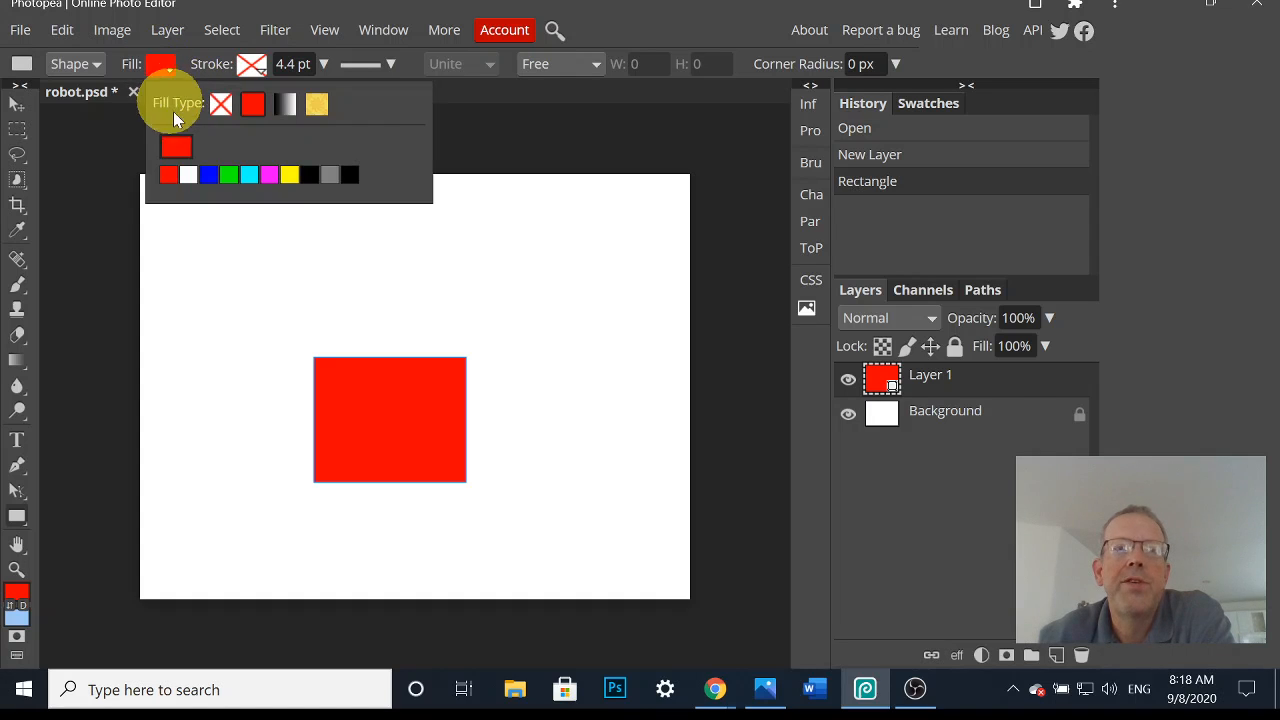
left_click(208, 176)
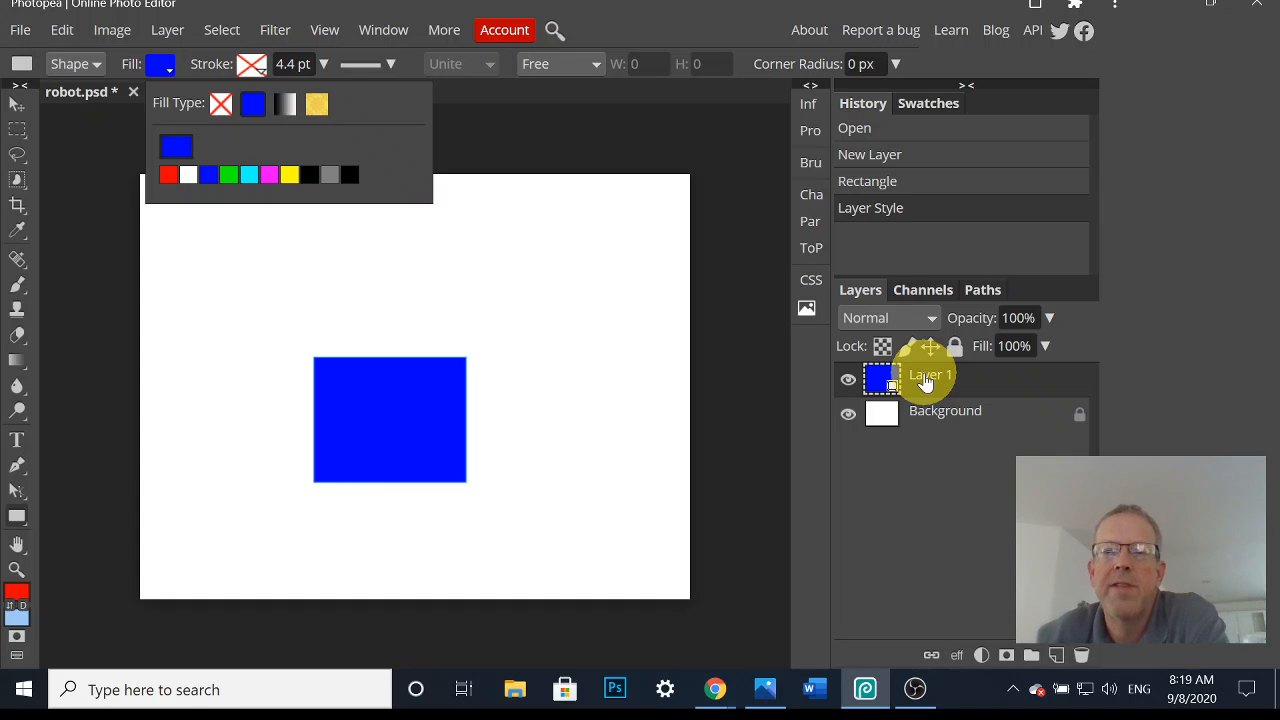
left_click(167, 176)
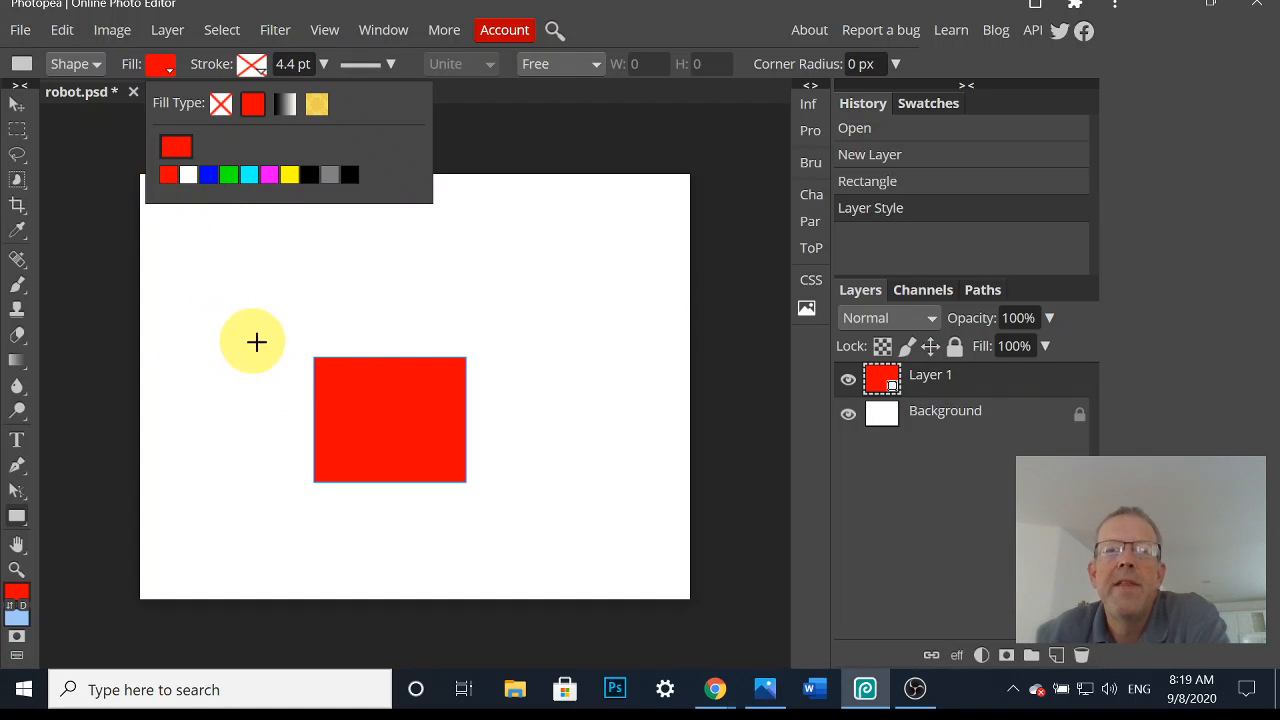
- Add another layer and draw a thin horizontal blue rectangle to the right of the red body as an arm
left_click(1057, 658)
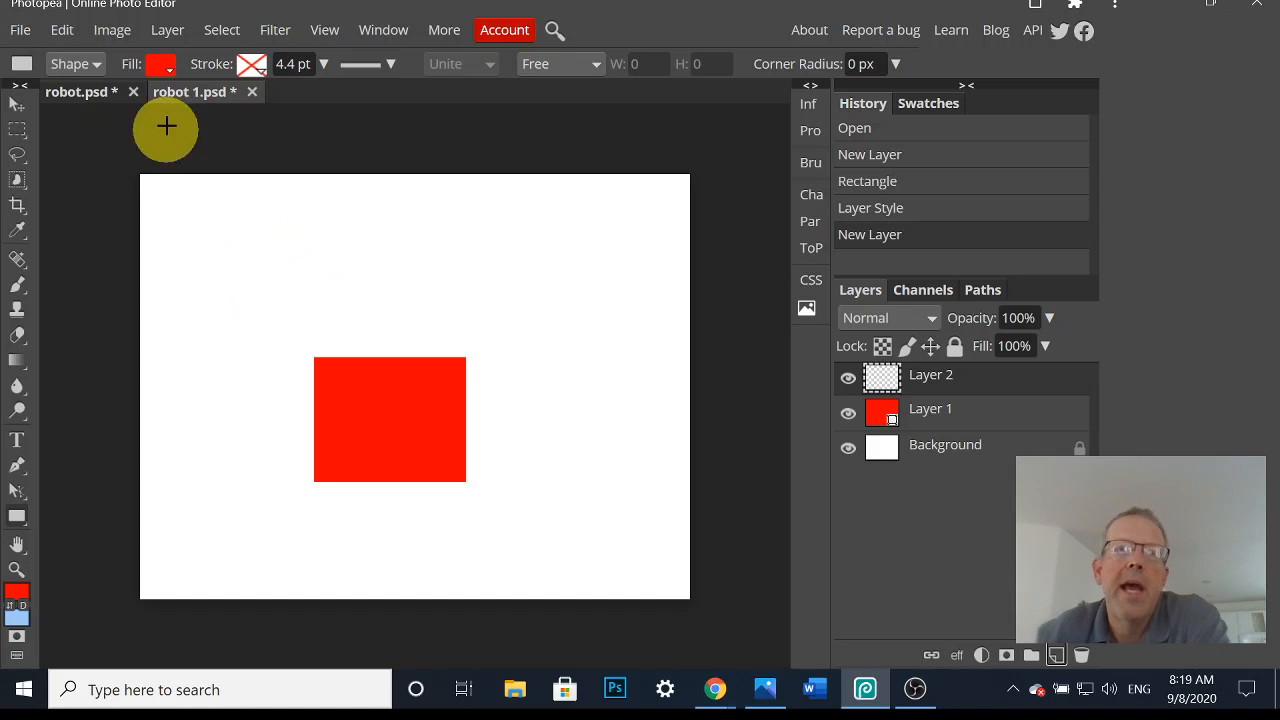
left_click(162, 66)
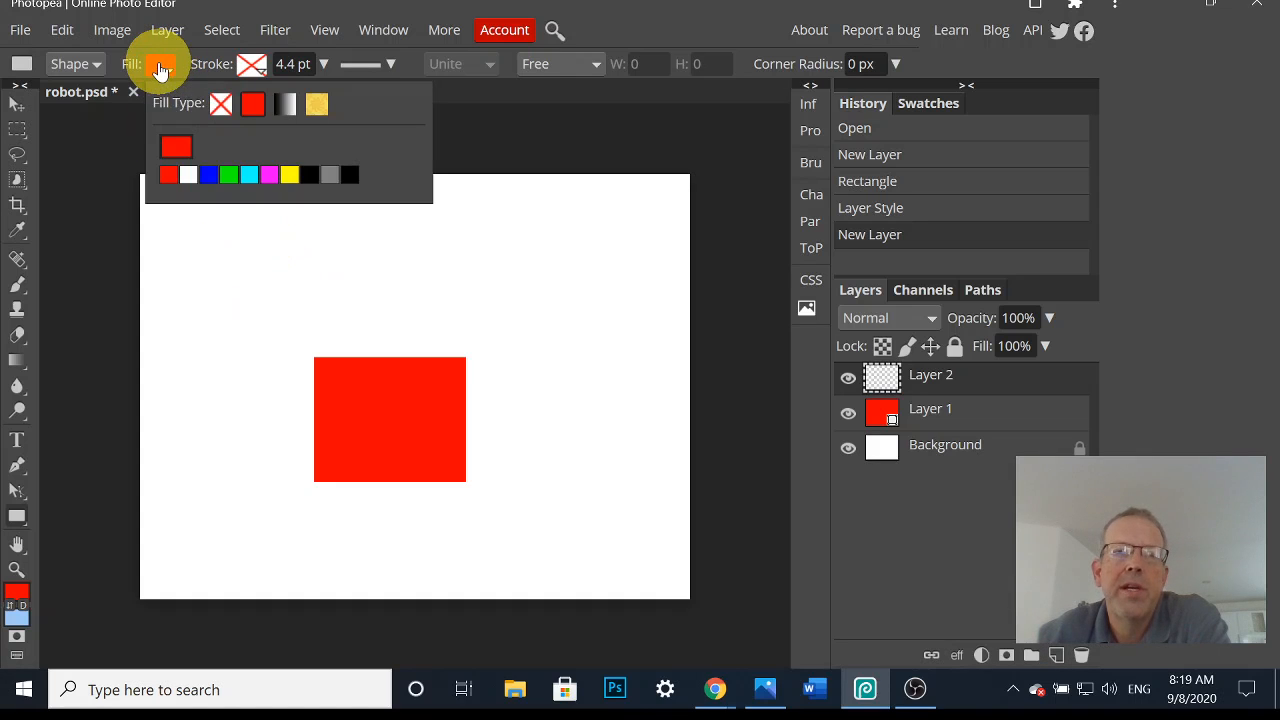
left_click(208, 175)
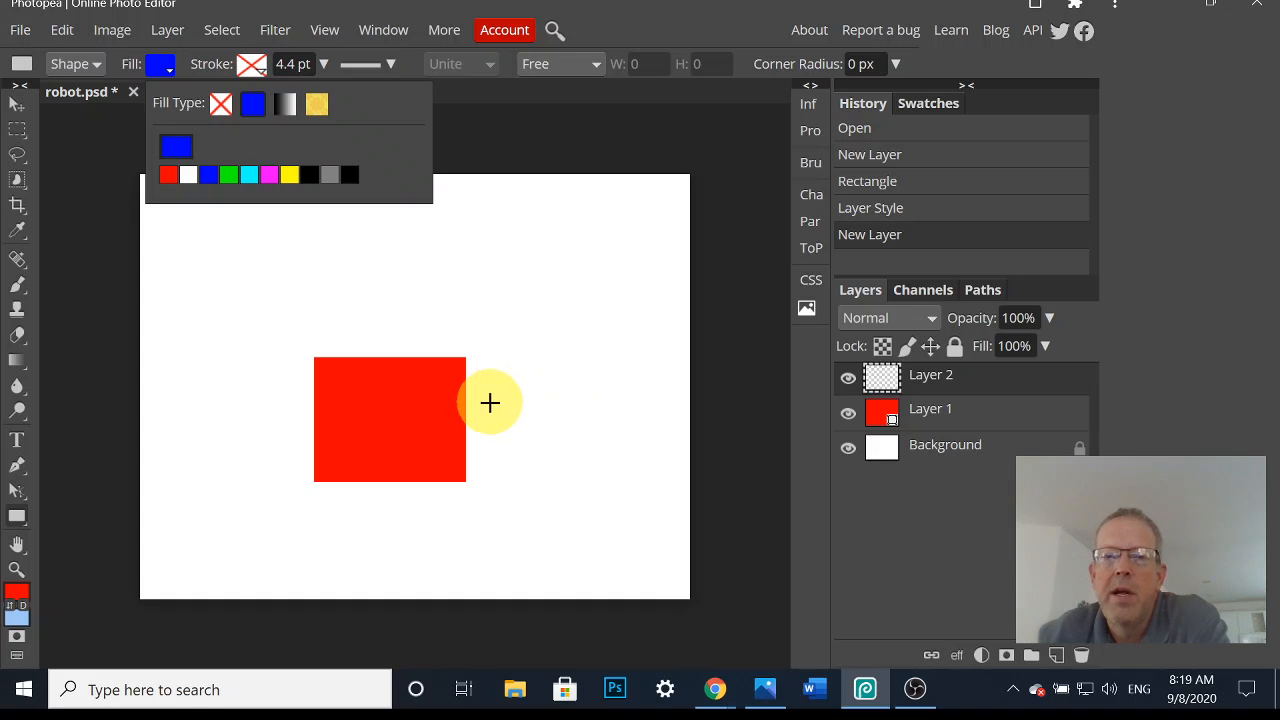
left_click_drag(489, 396, 591, 411)
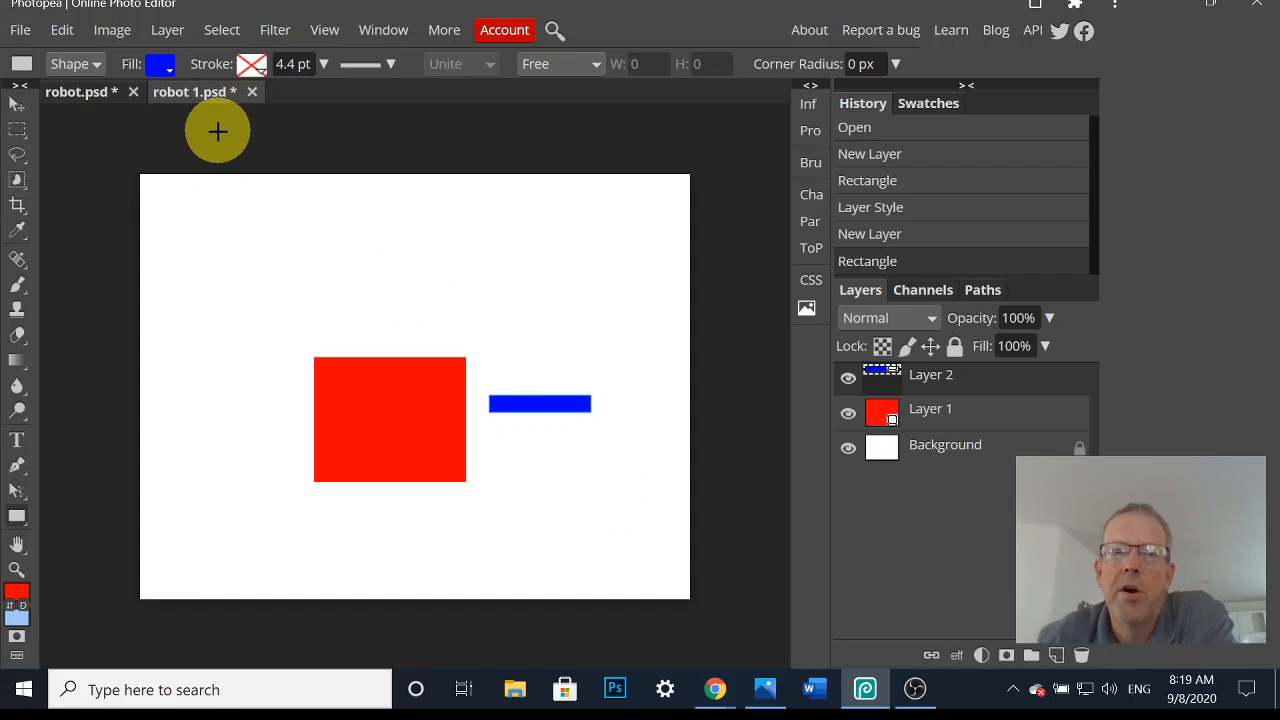
- Reposition the blue arm close to the red body's right side and rotate it about 26.4° clockwise with Free Transform
left_click(20, 108)
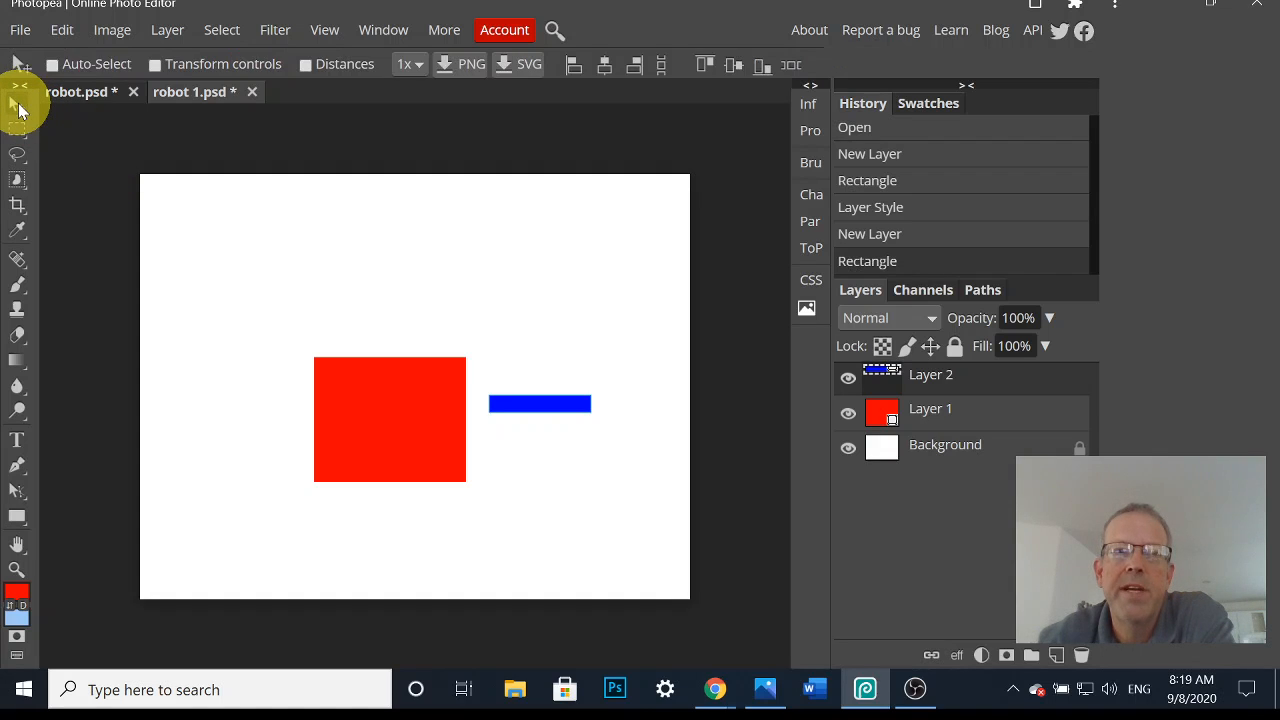
mouse_move(545, 419)
left_mouse_down()
mouse_move(485, 312)
mouse_move(388, 303)
mouse_move(527, 355)
mouse_move(527, 415)
left_mouse_up()
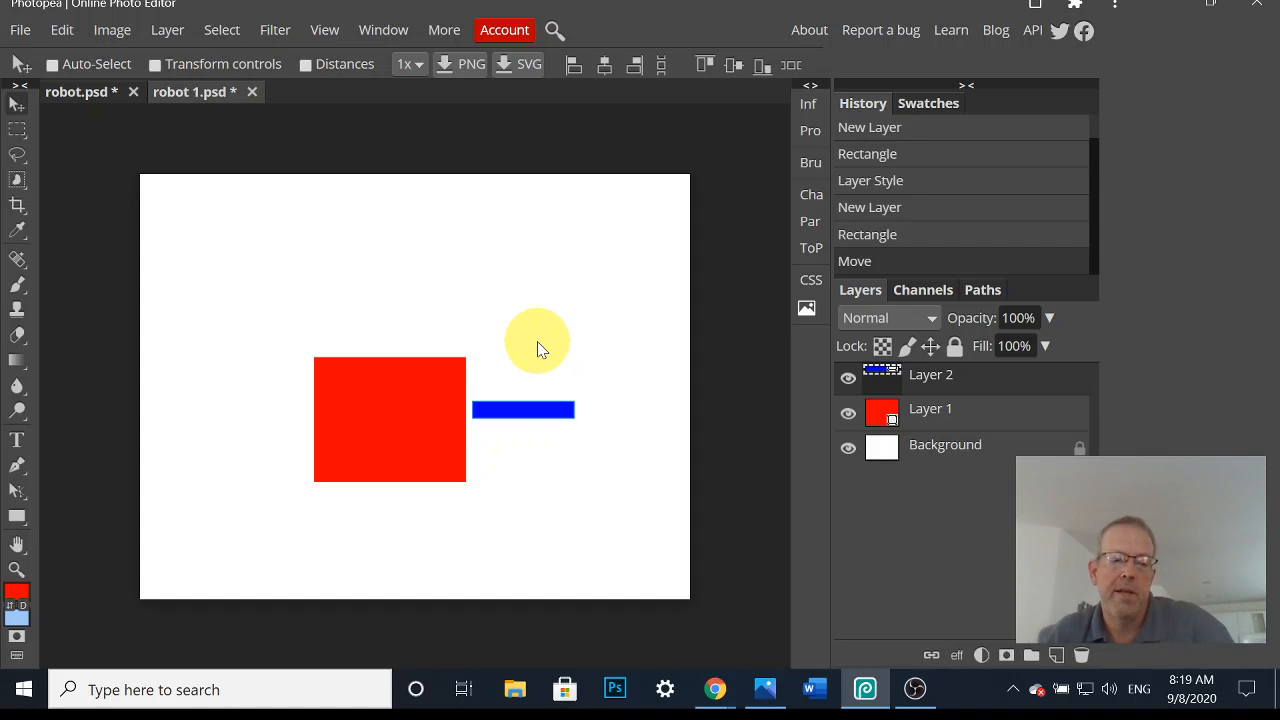
key("ctrl+alt+t")
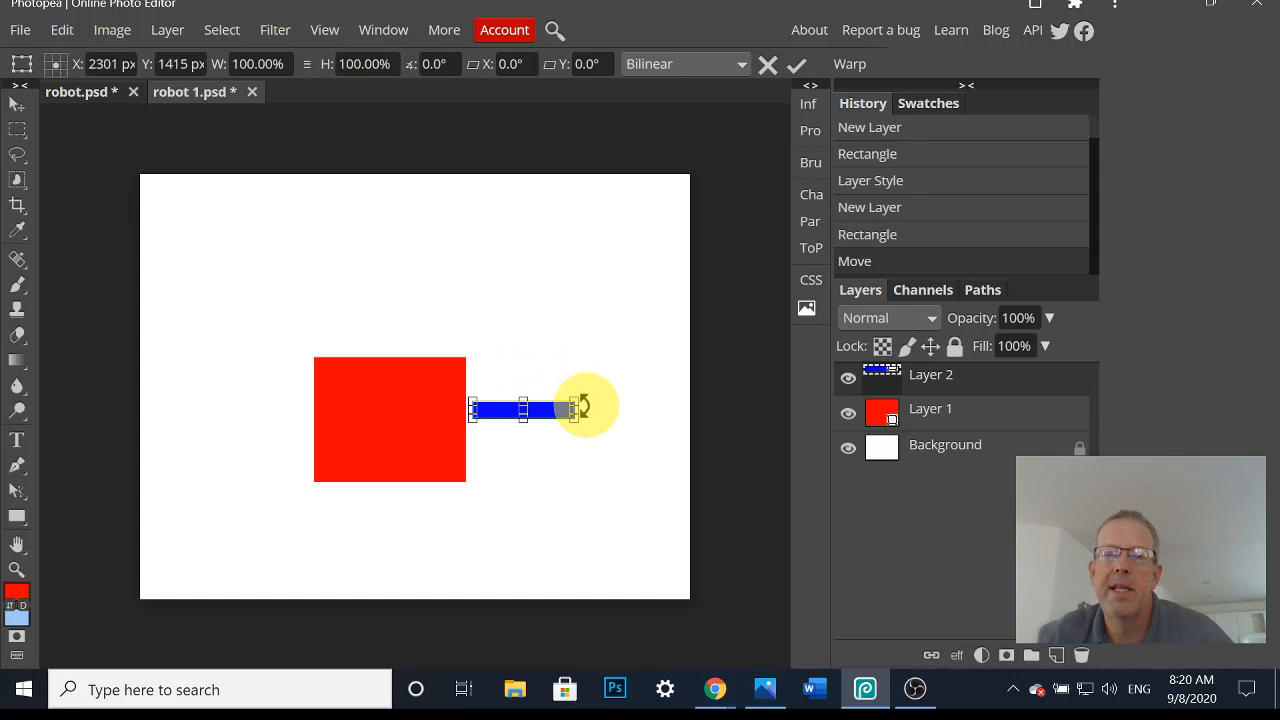
left_click_drag(586, 404, 571, 429)
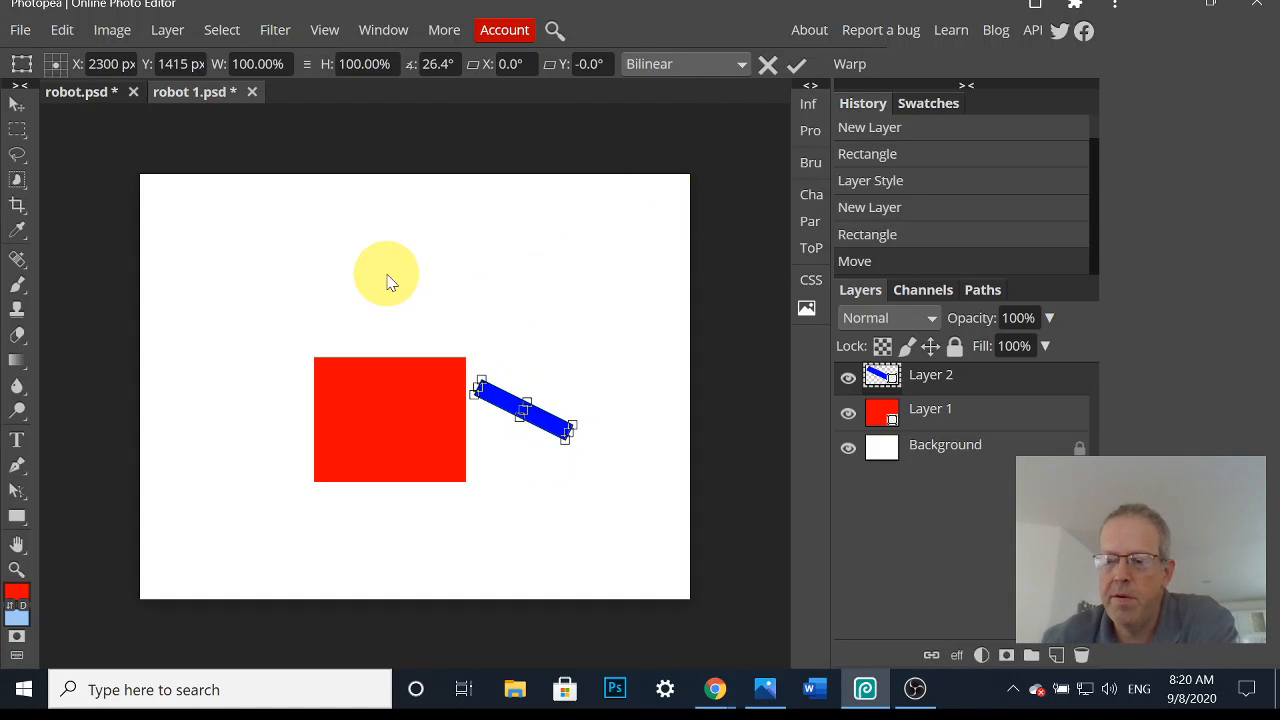
key("Return")
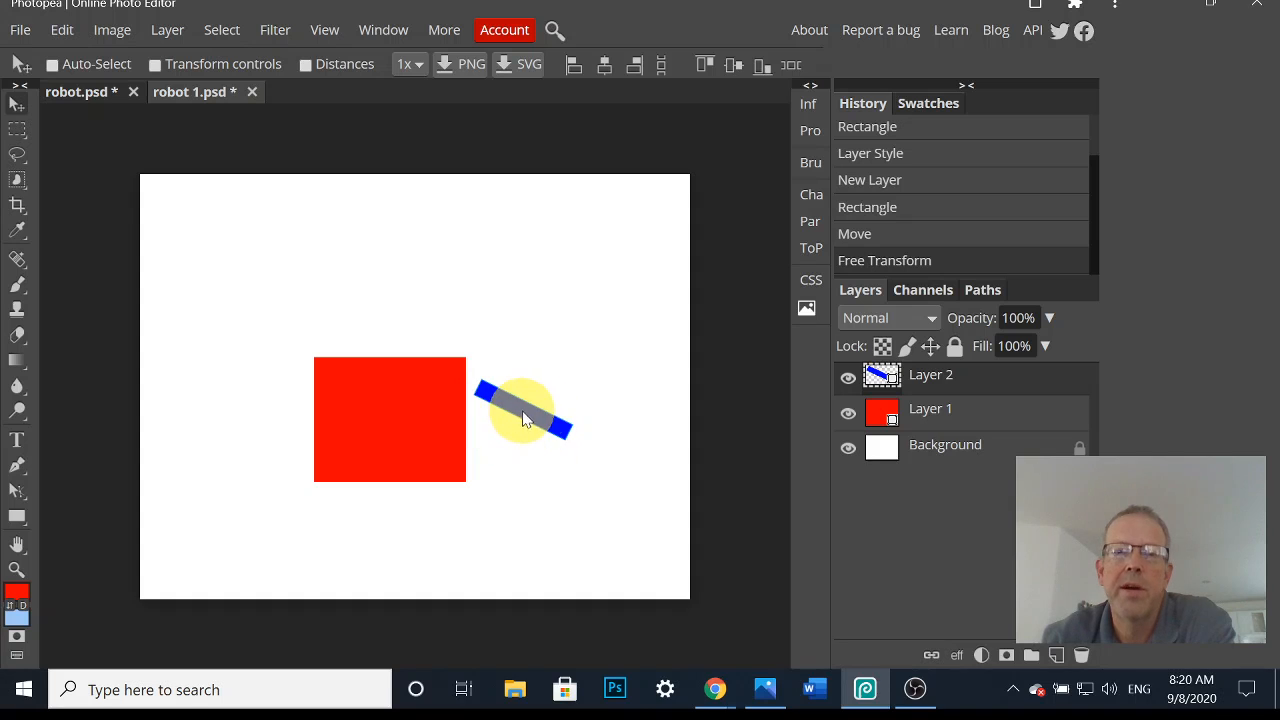
mouse_move(519, 411)
left_mouse_down()
mouse_move(545, 354)
mouse_move(522, 423)
left_mouse_up()
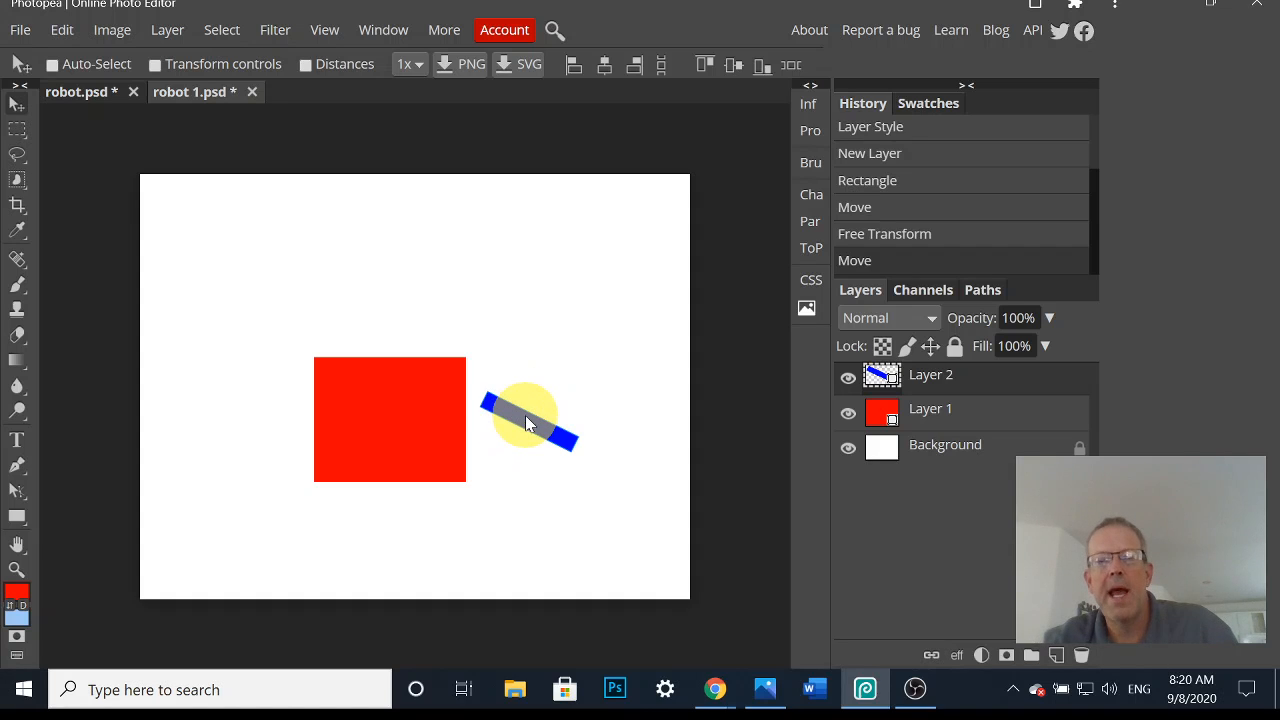
- Duplicate the blue arm to the red body's left side, rotate the copy about 57.4° counter-clockwise with Free Transform, and position it beside the body
left_click_drag(525, 415, 235, 400)
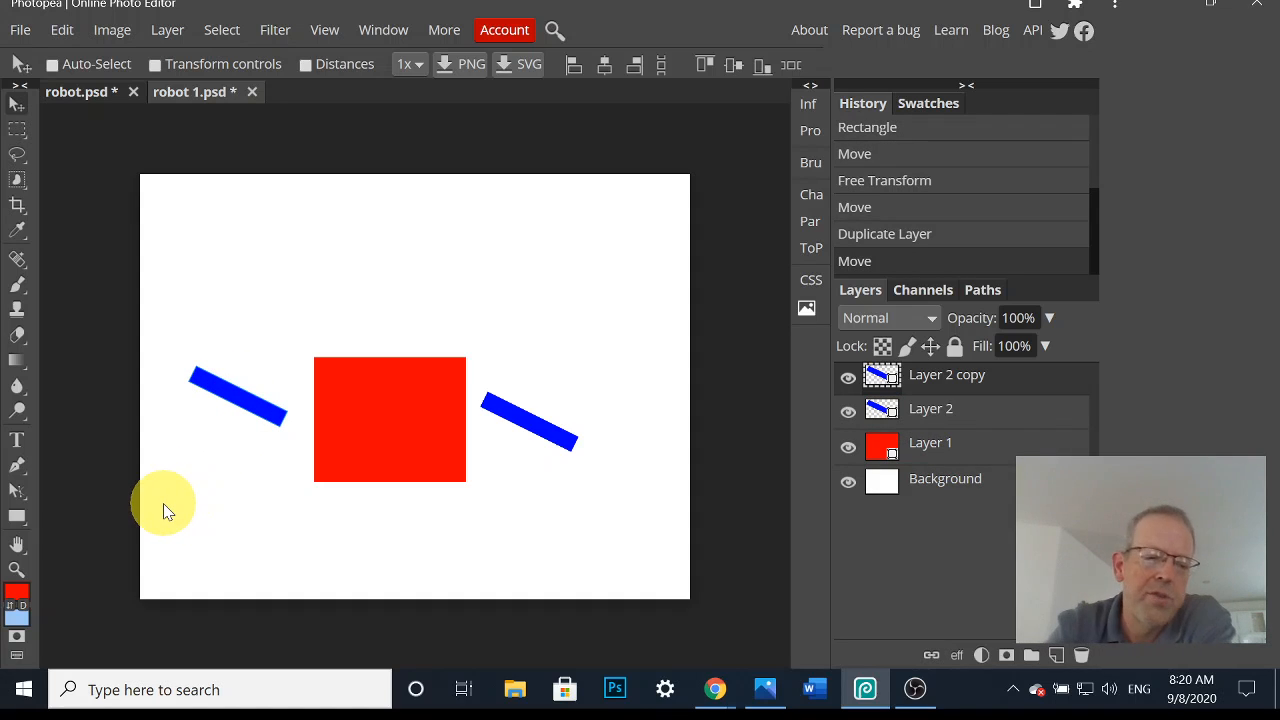
key("ctrl+t")
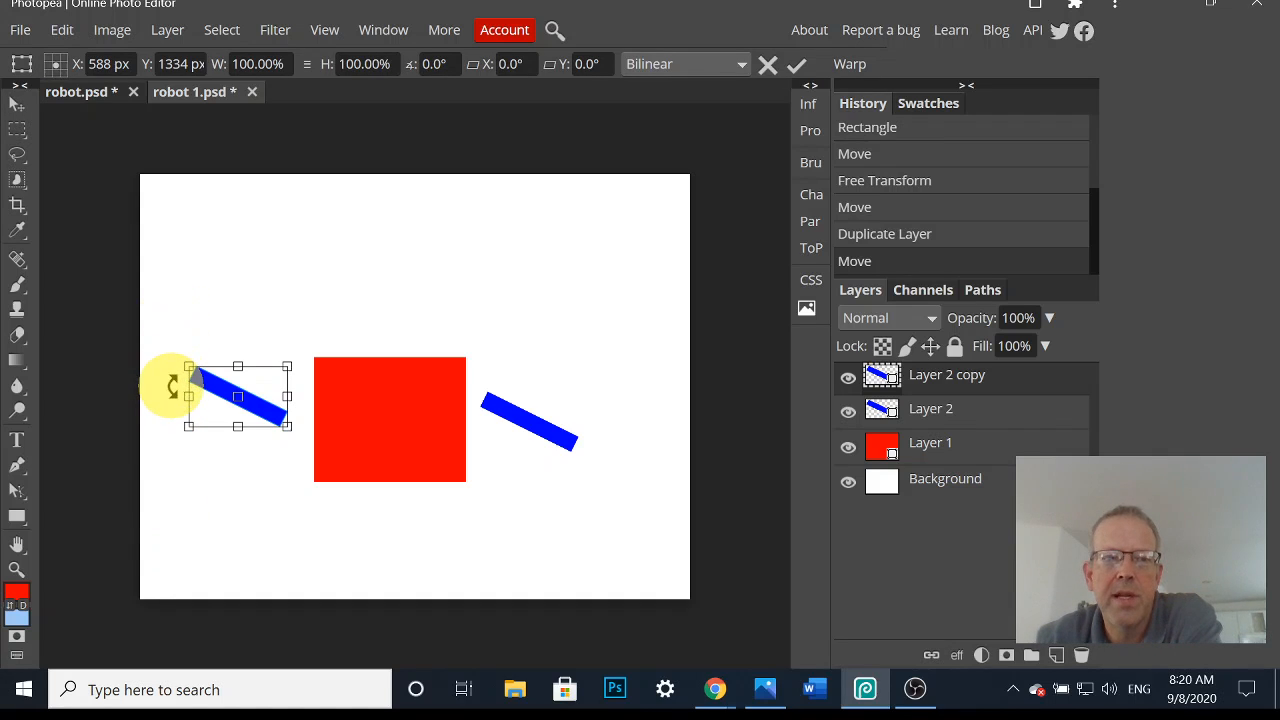
left_click_drag(171, 392, 187, 462)
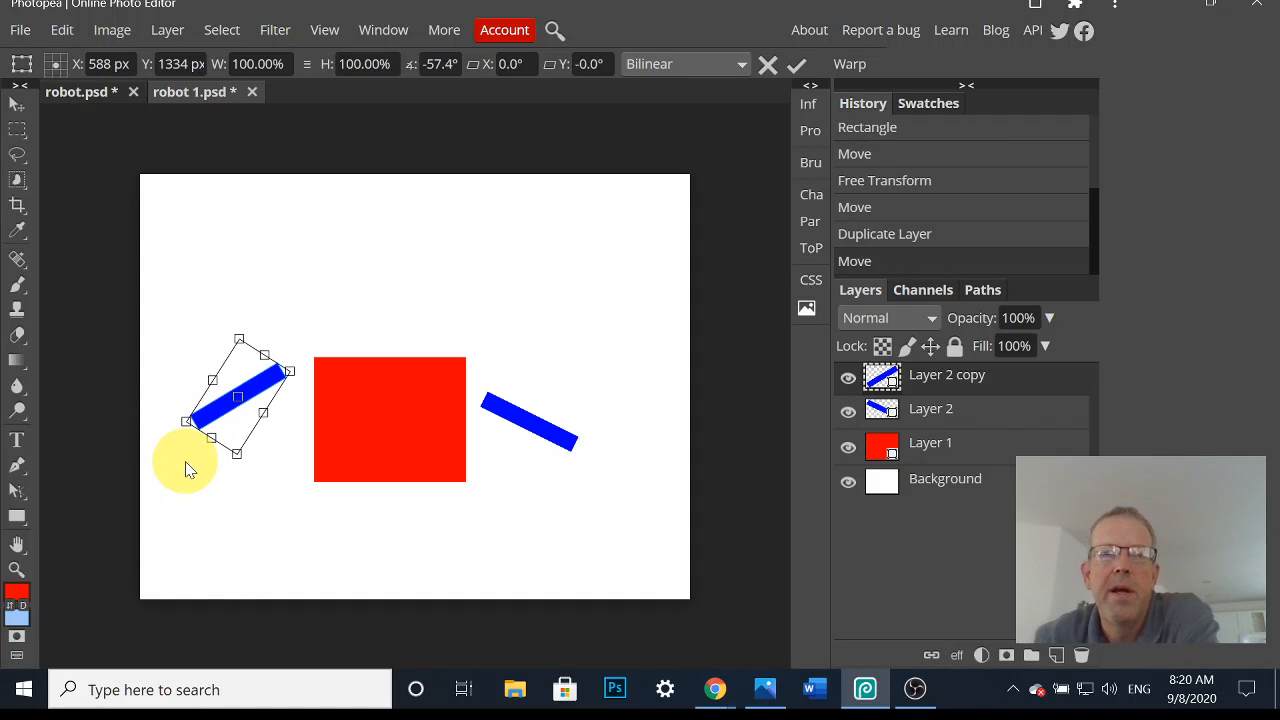
key("Return")
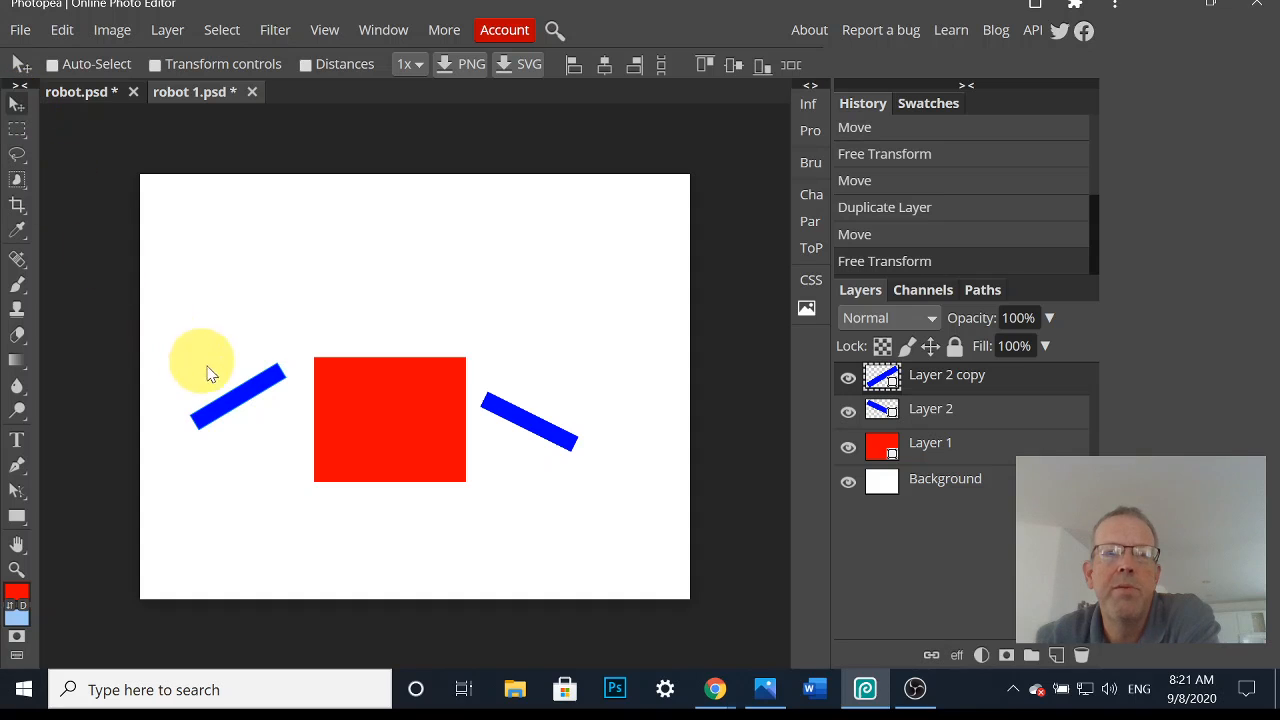
left_click_drag(255, 399, 257, 437)
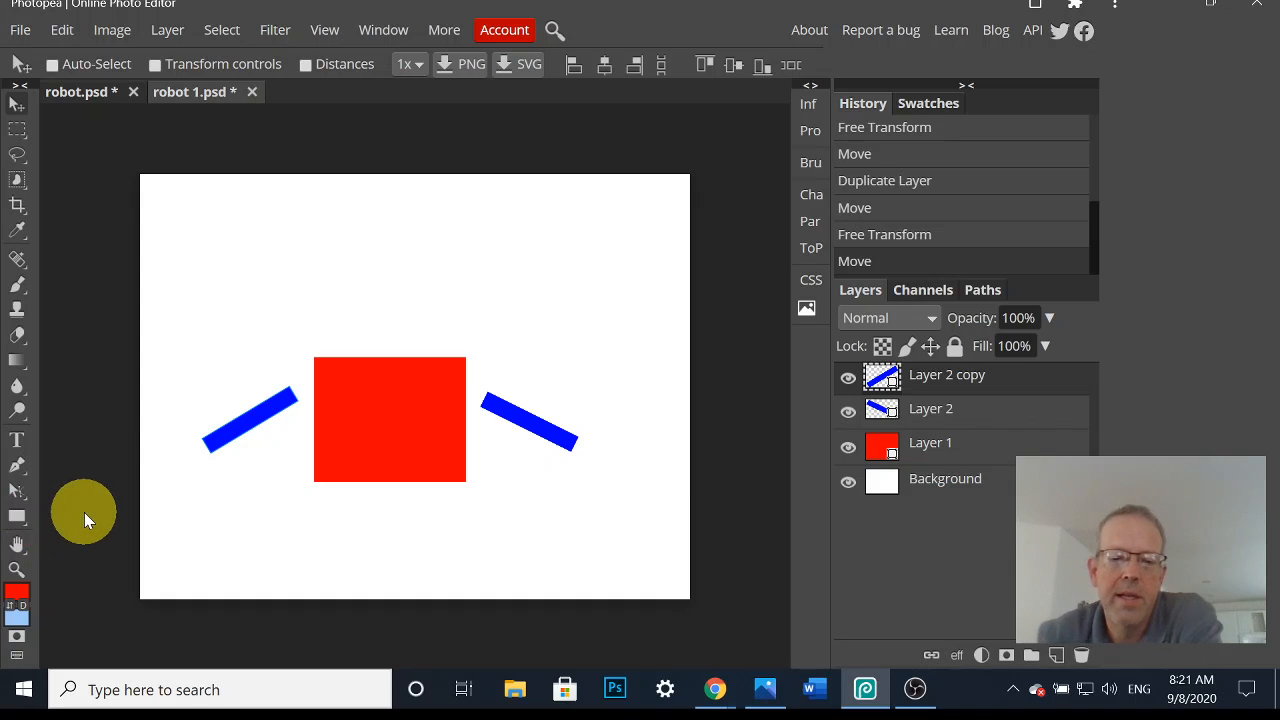
- Draw a small blue neck rectangle above the body and, on a new layer, a larger red head rectangle above the neck
key("u")
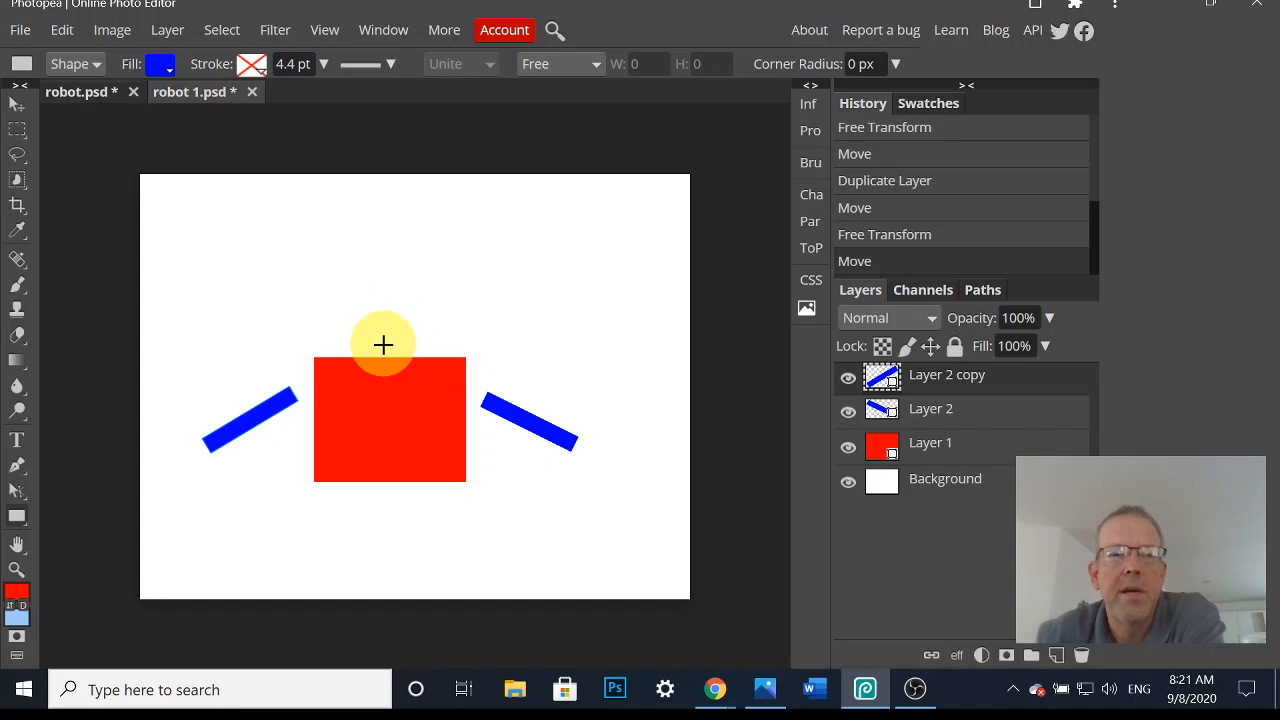
left_click_drag(383, 344, 402, 319)
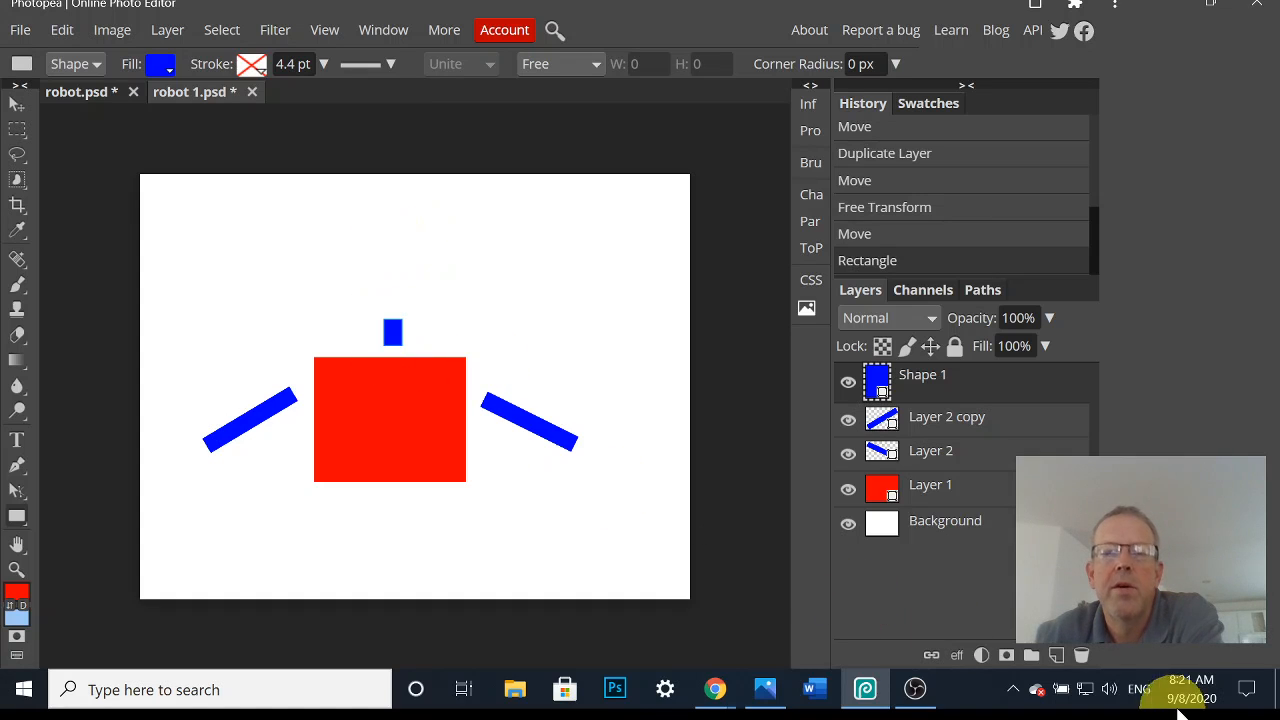
left_click(1058, 655)
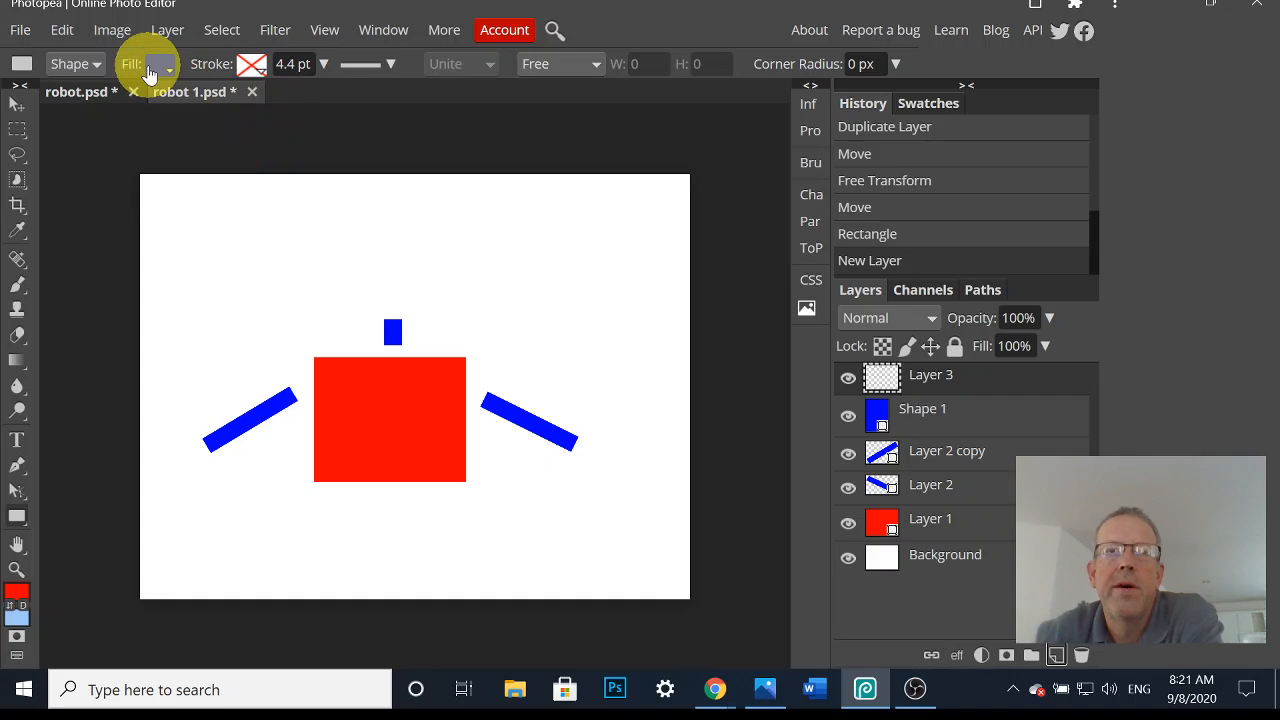
left_click(152, 68)
left_click(188, 175)
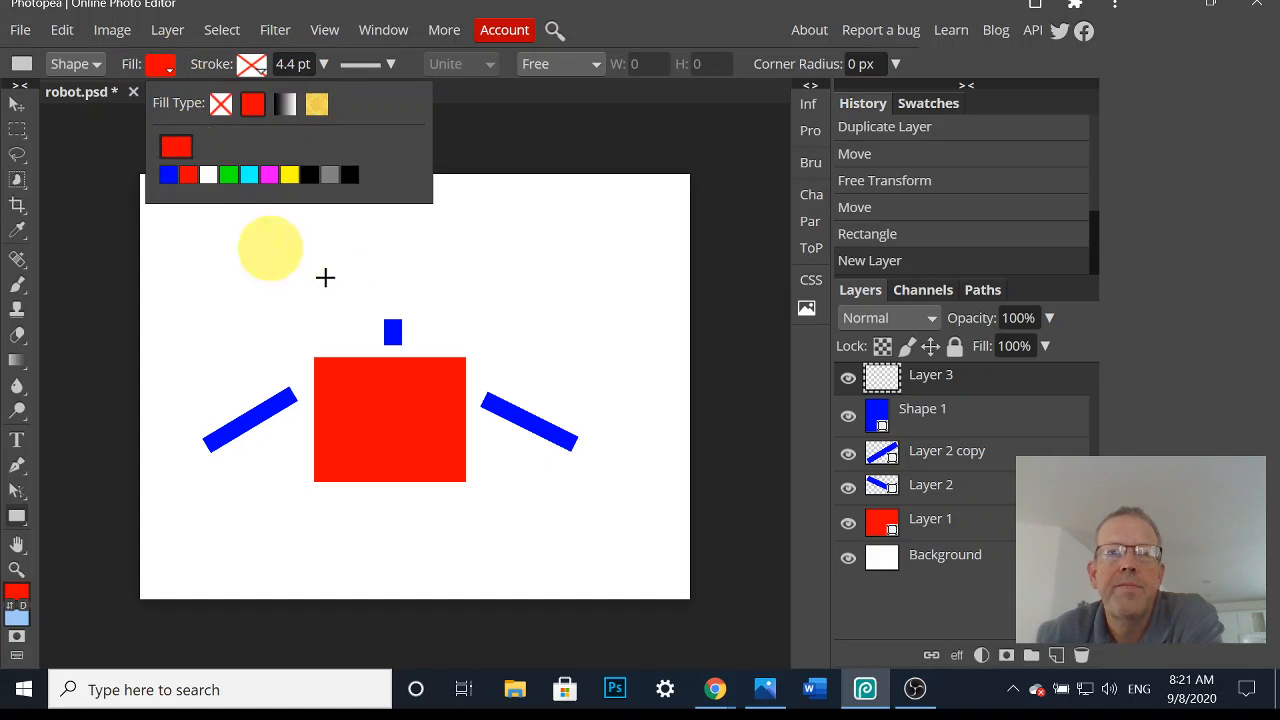
left_click_drag(350, 239, 438, 305)
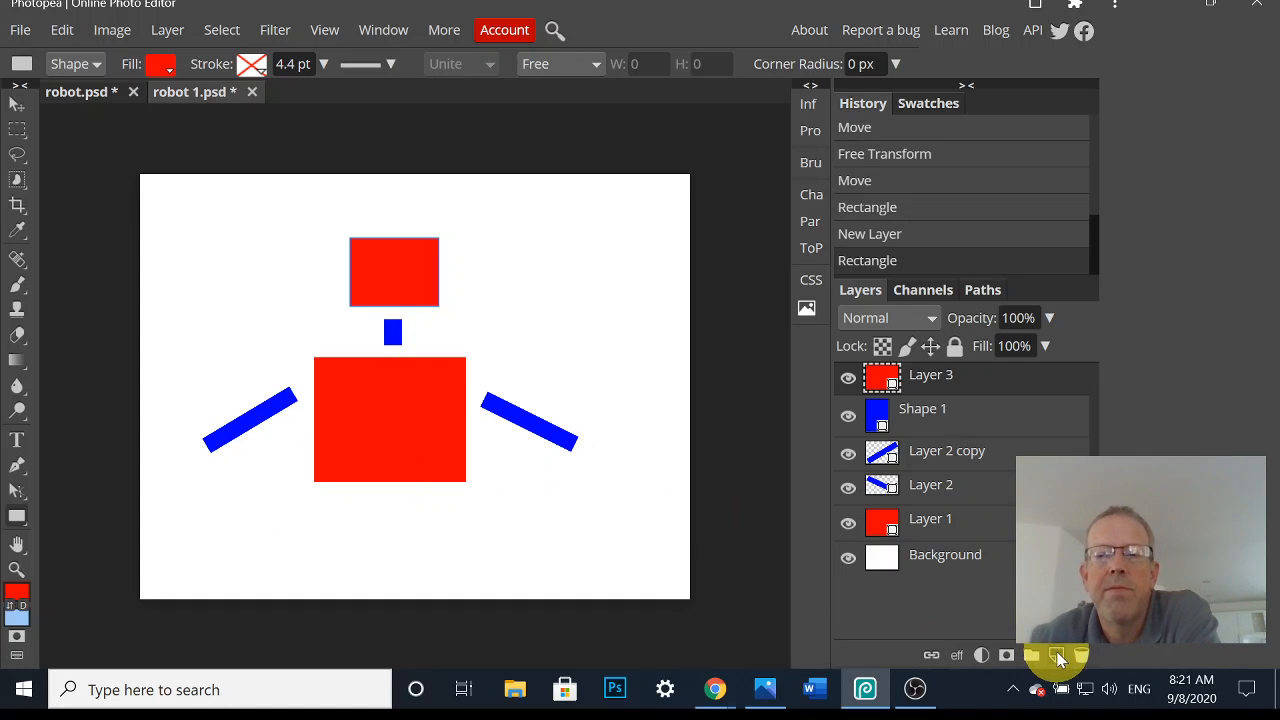
- Add a new layer for the face and set the shape fill to white
left_click(1058, 657)
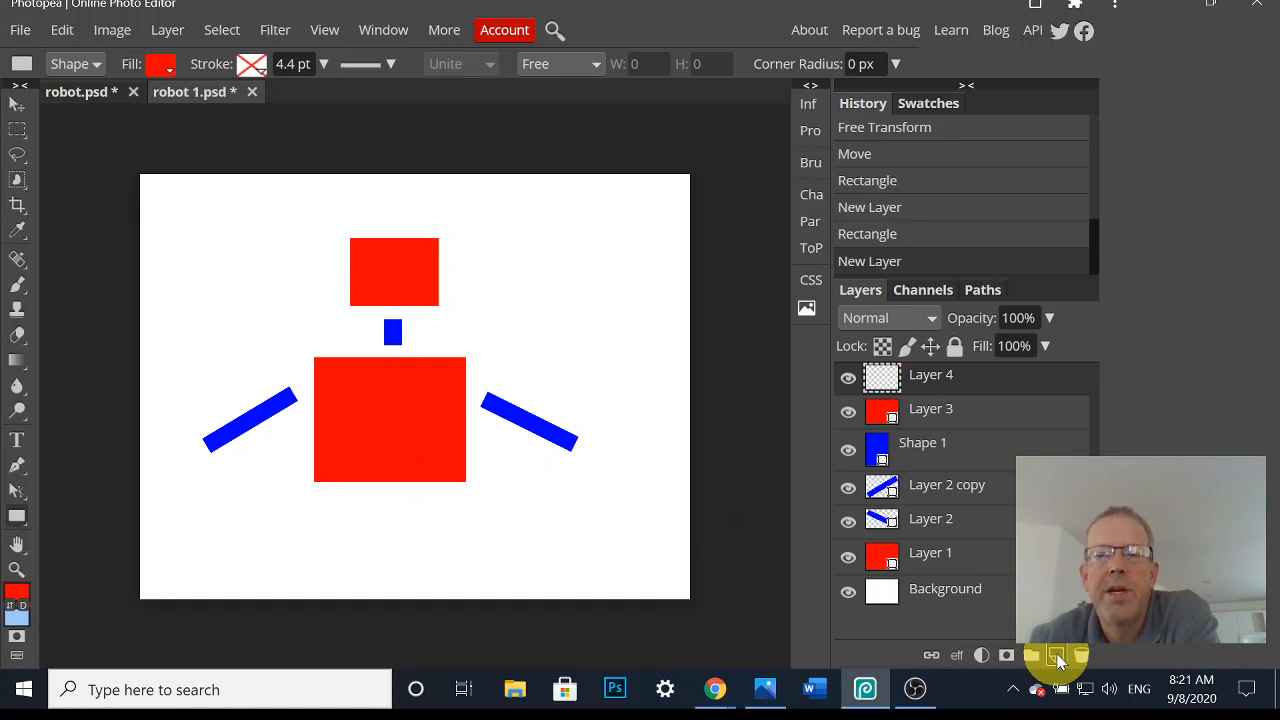
left_click(158, 66)
left_click(190, 174)
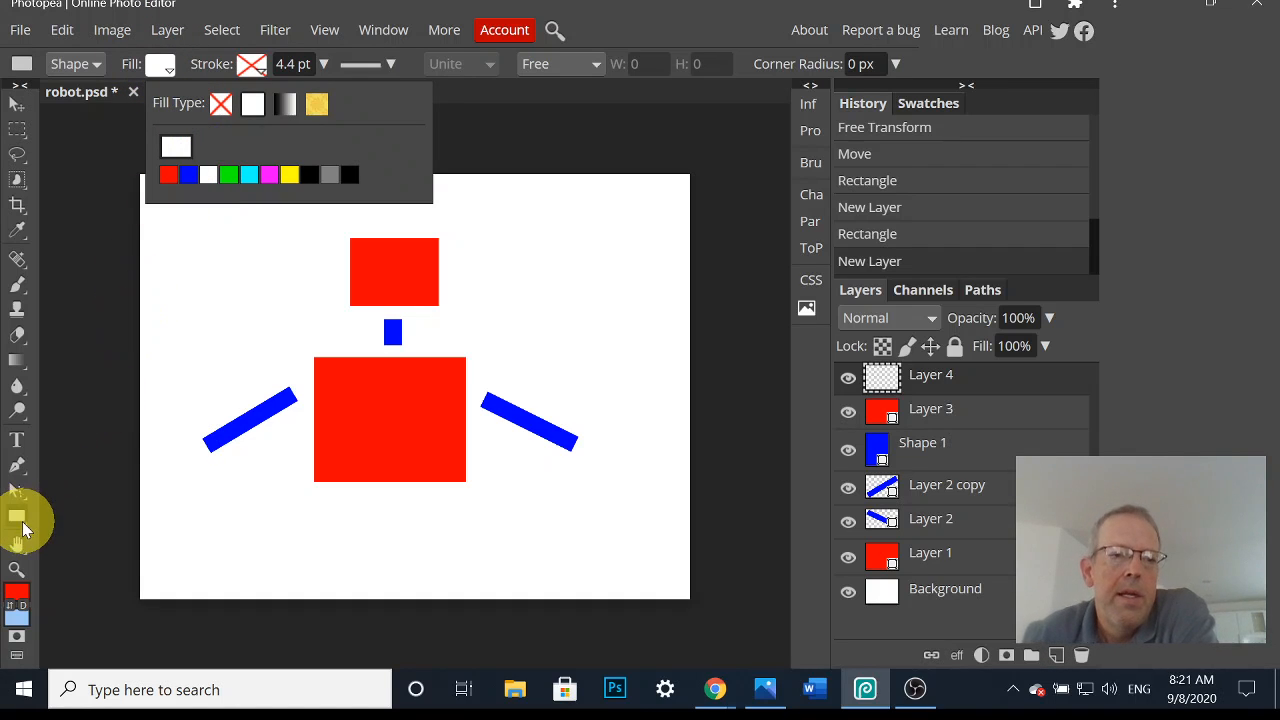
left_click(24, 521)
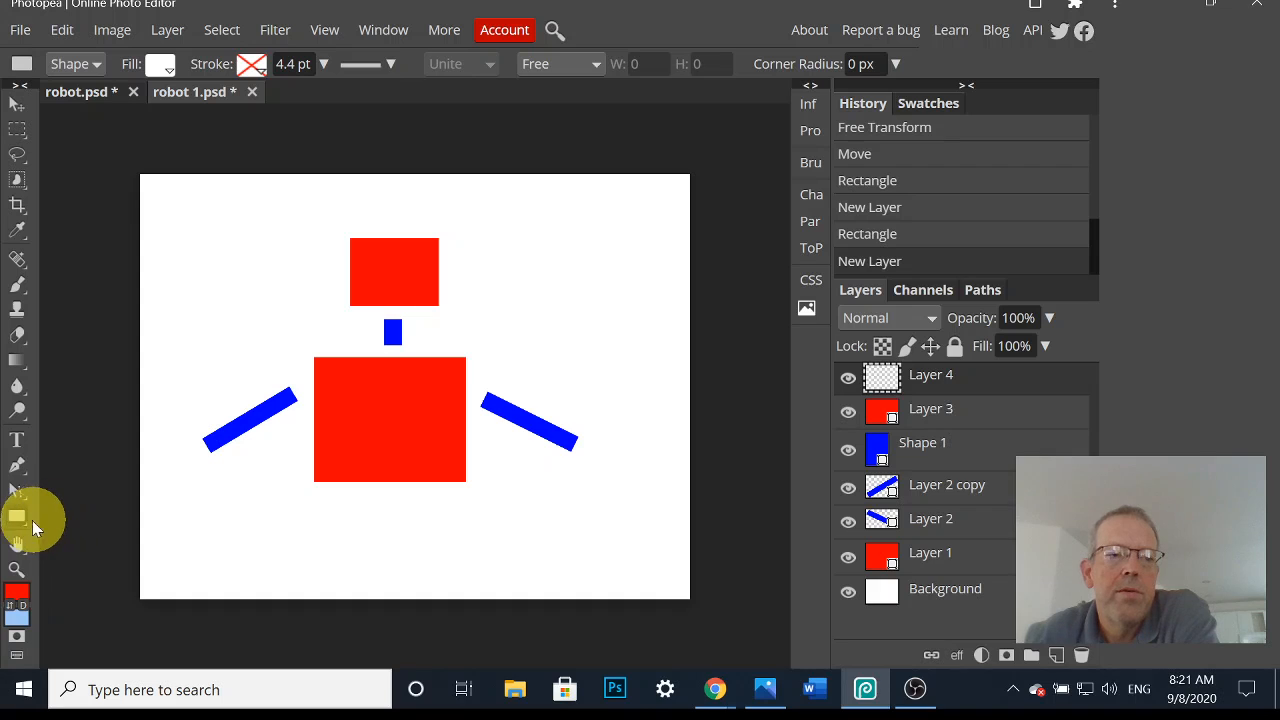
left_click(26, 527)
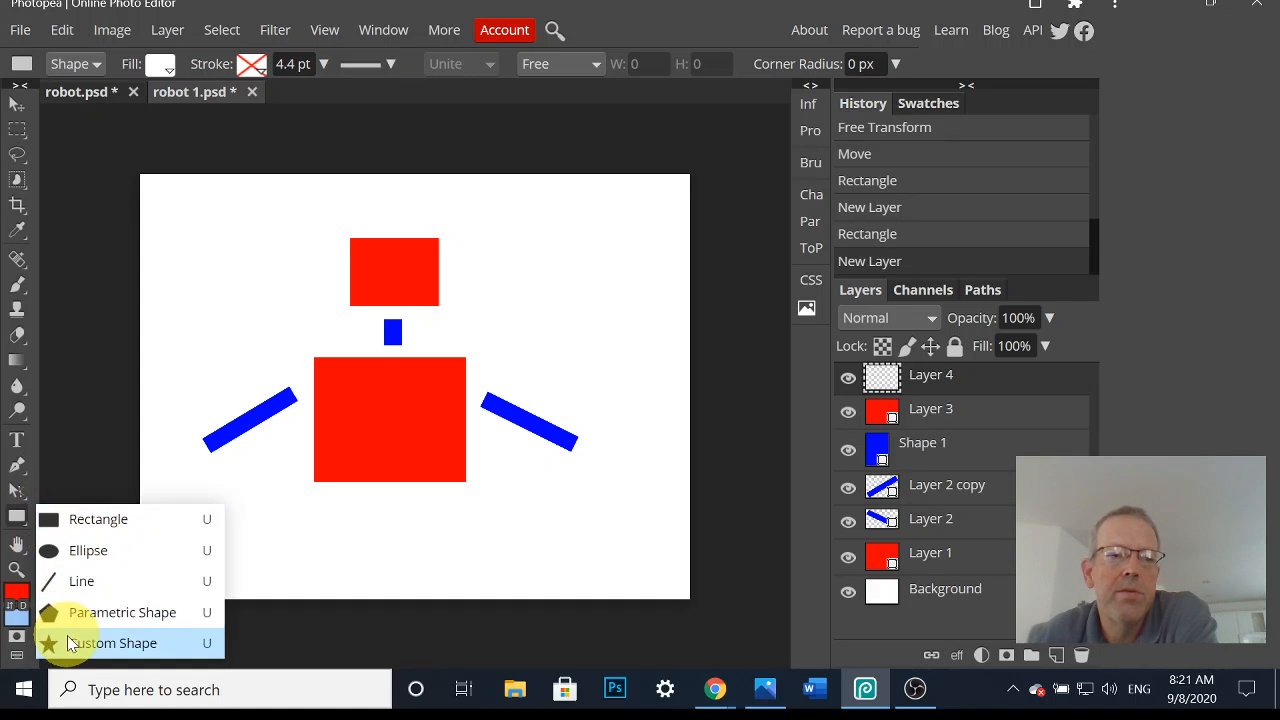
left_click(93, 445)
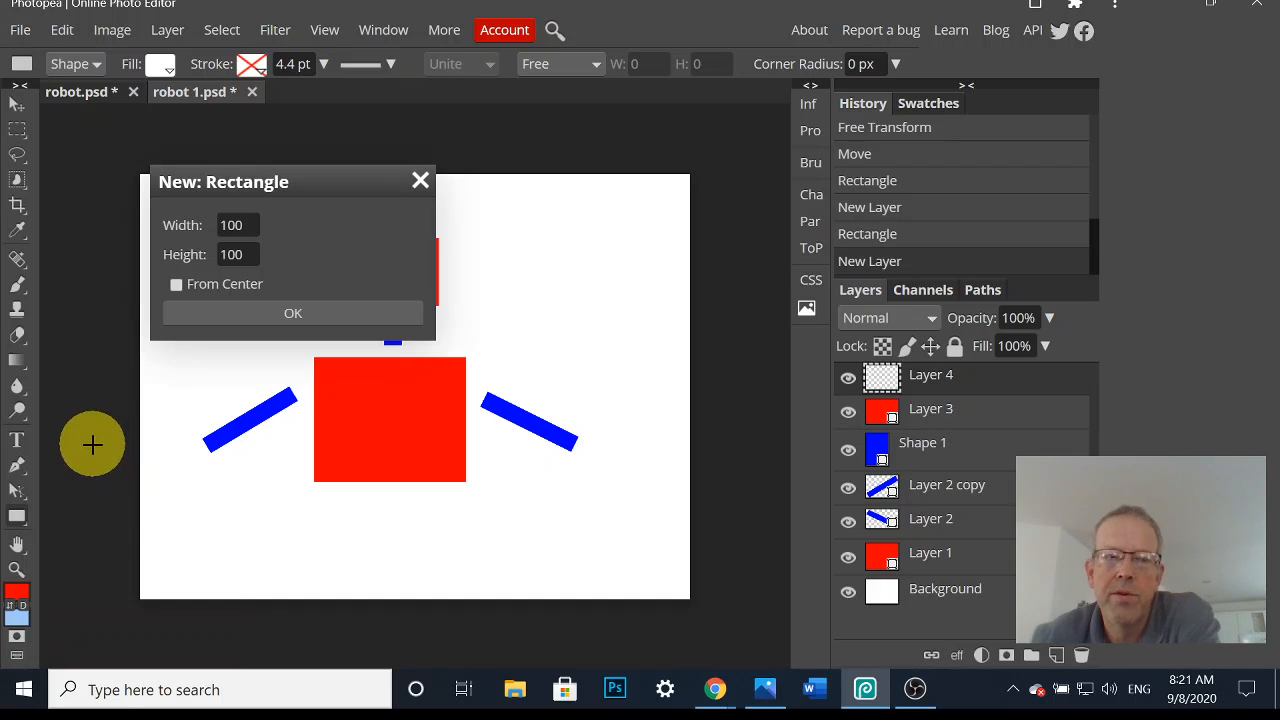
left_click(420, 181)
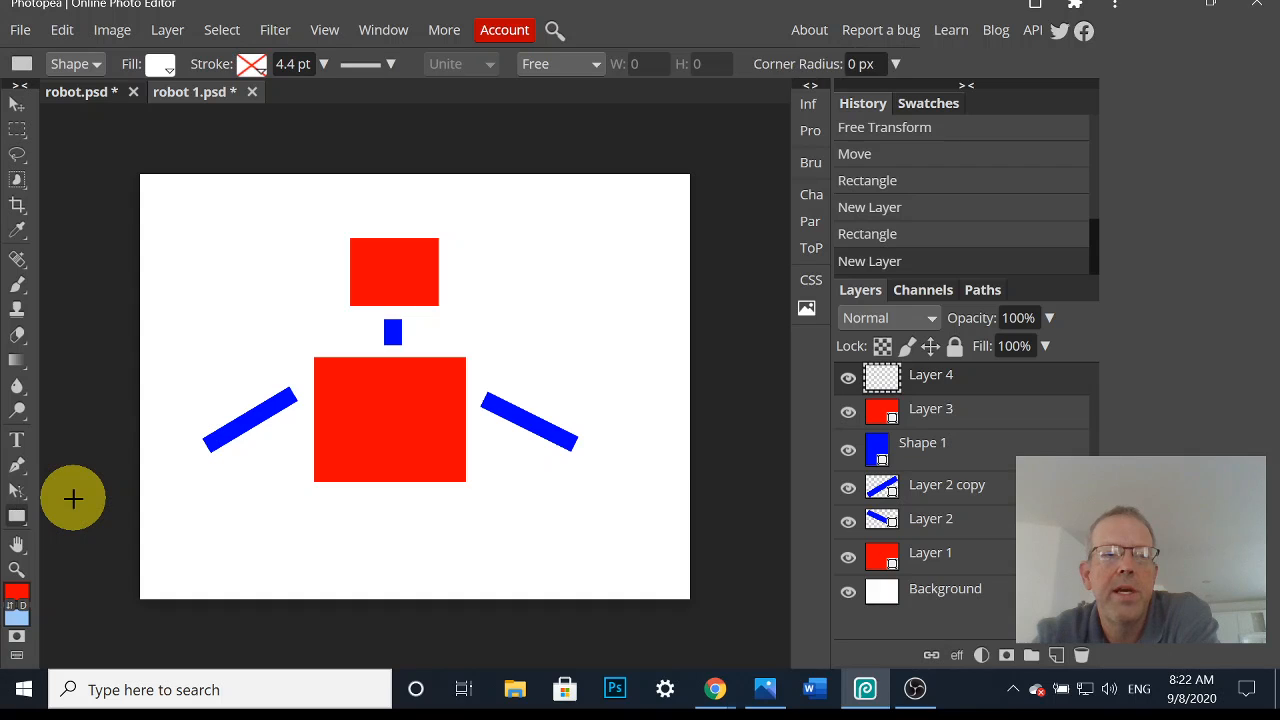
- Draw white ellipses as two unequal eyes and a wide mouth on the head, and as a hand at each arm's outer end
key("shift+u")
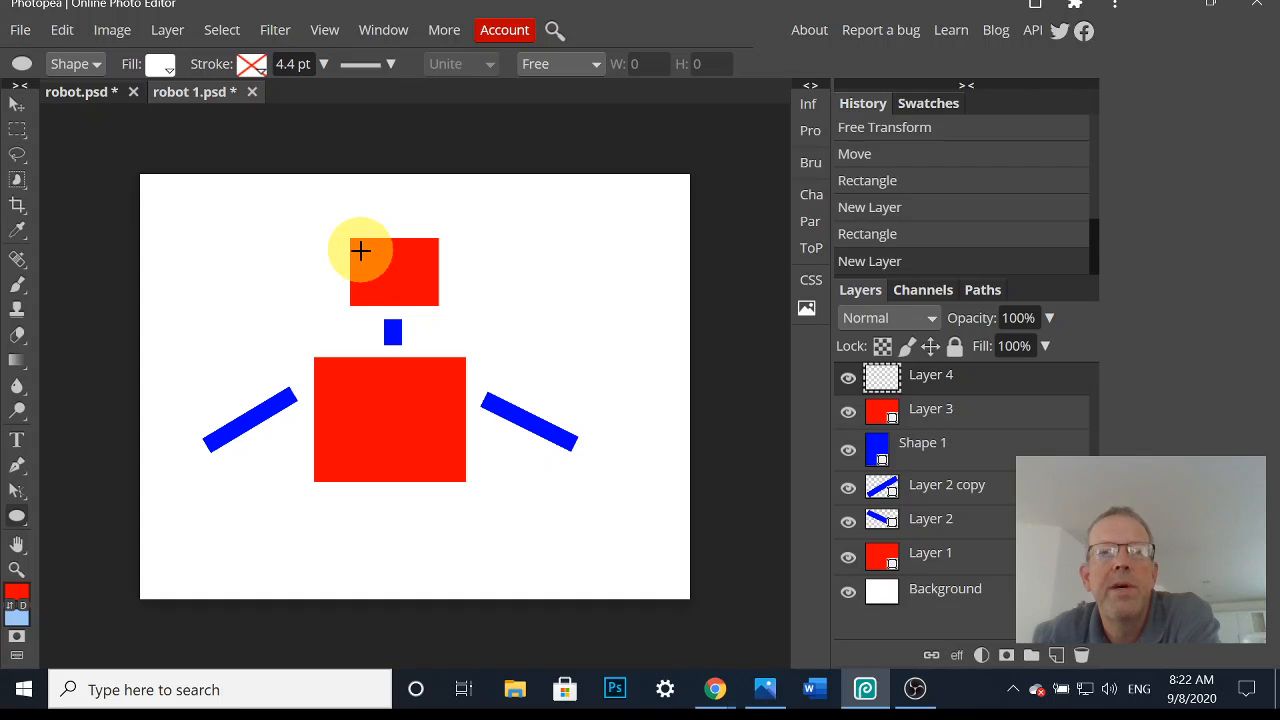
left_click_drag(361, 250, 431, 272)
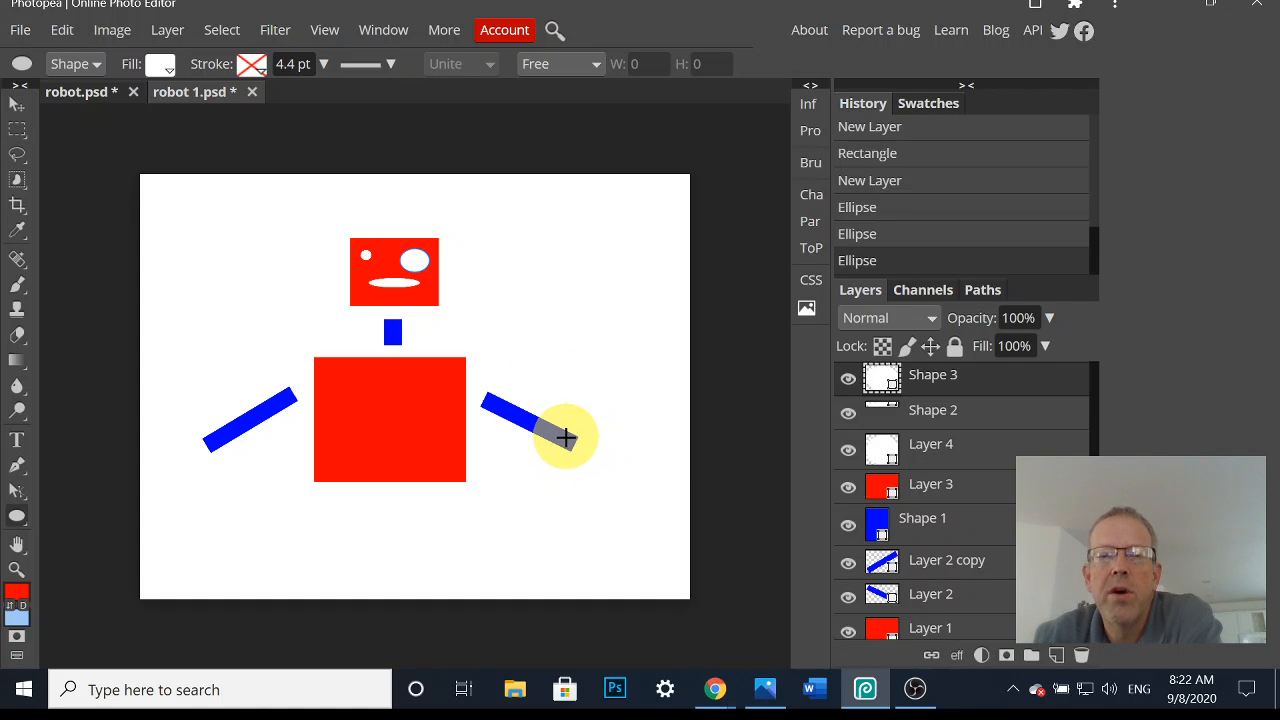
left_click_drag(566, 437, 581, 449)
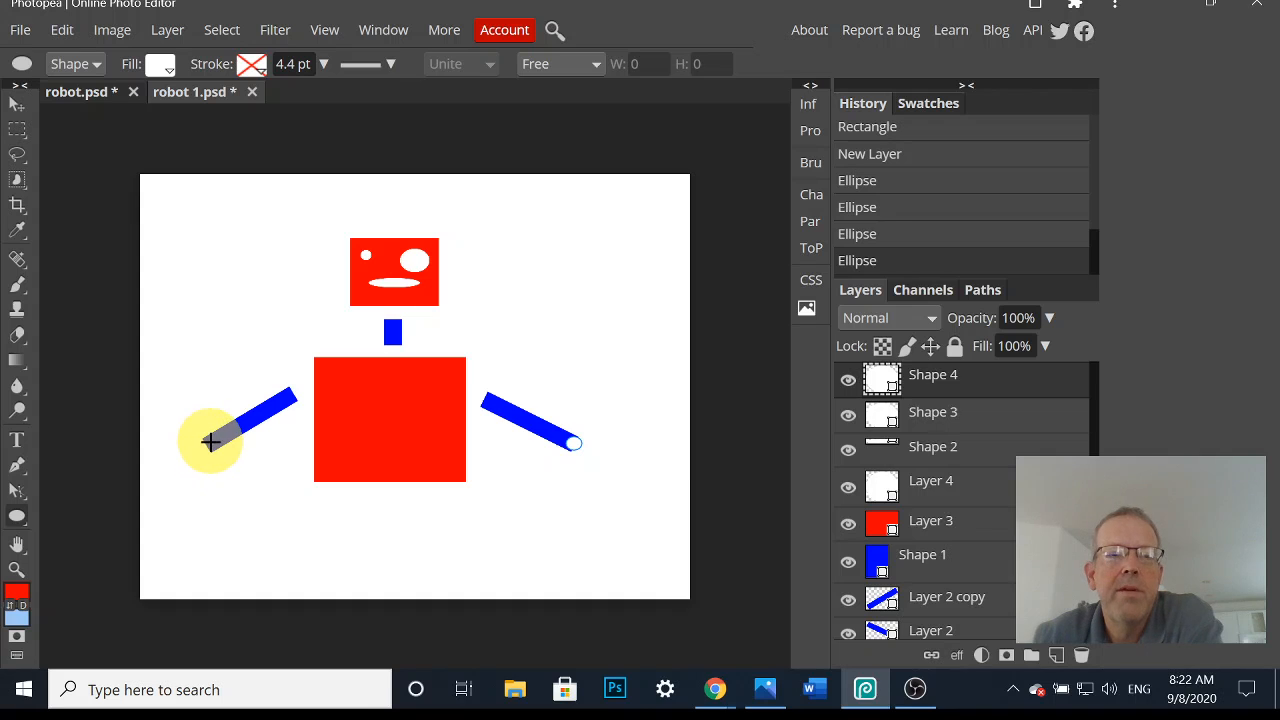
left_click_drag(190, 436, 212, 458)
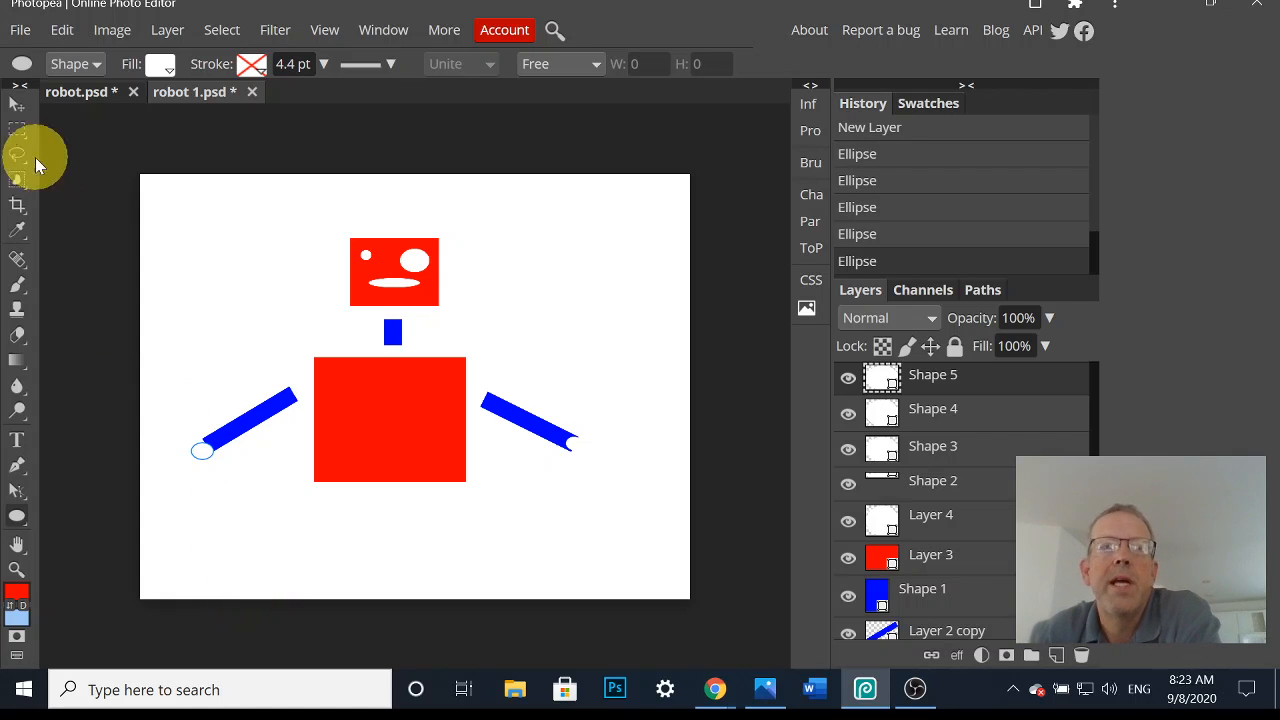
- Move the white ellipse hand onto the outer end of the left blue arm
left_click(18, 106)
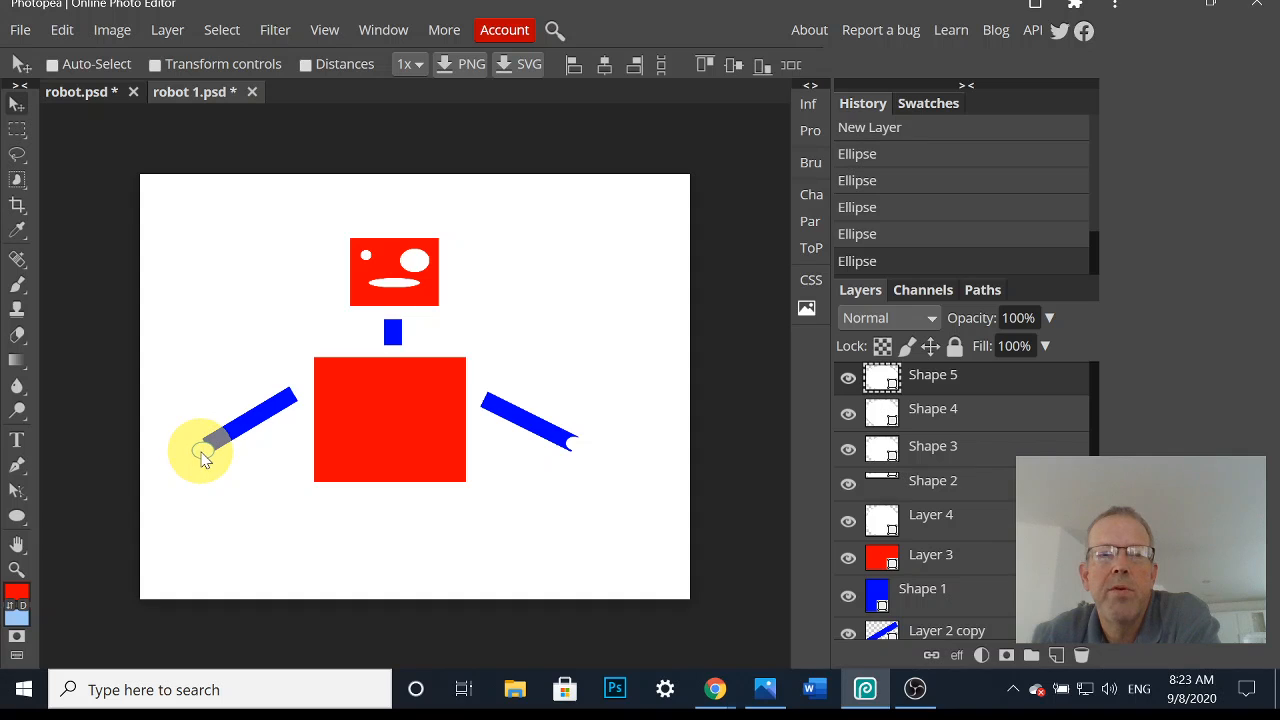
left_click_drag(206, 452, 204, 453)
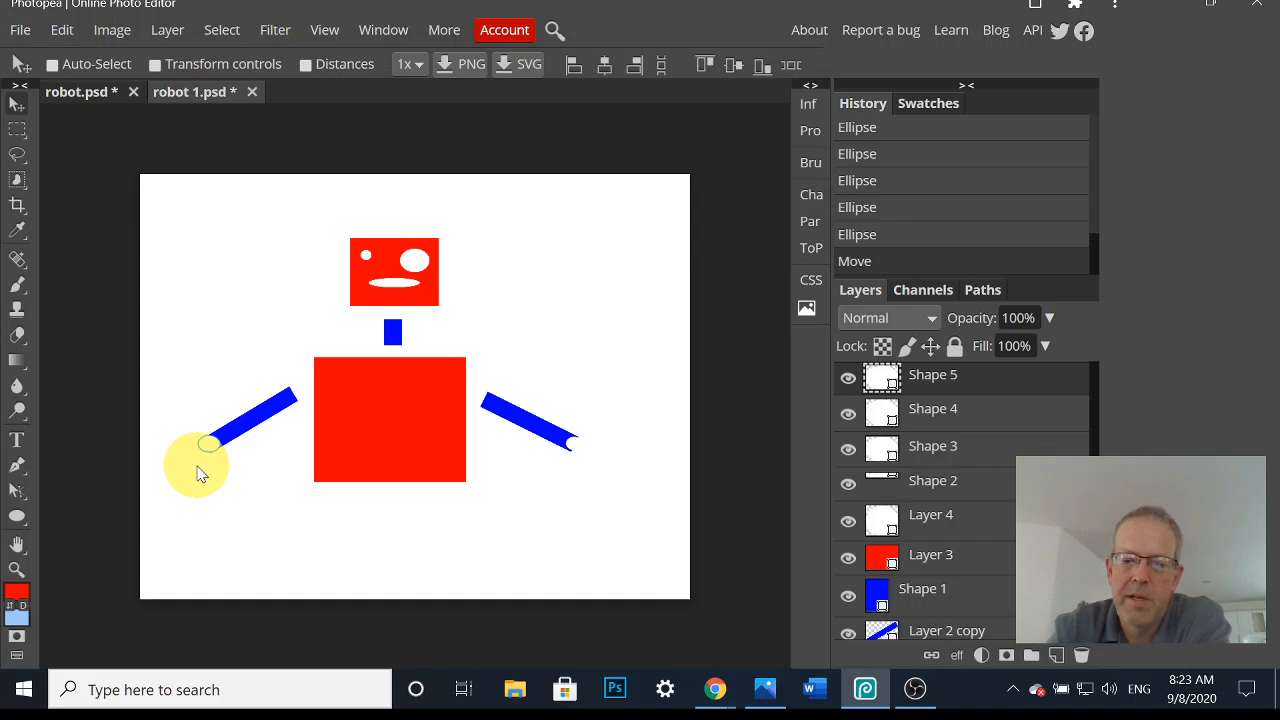
key("ctrl+plus")
key("ctrl+plus")
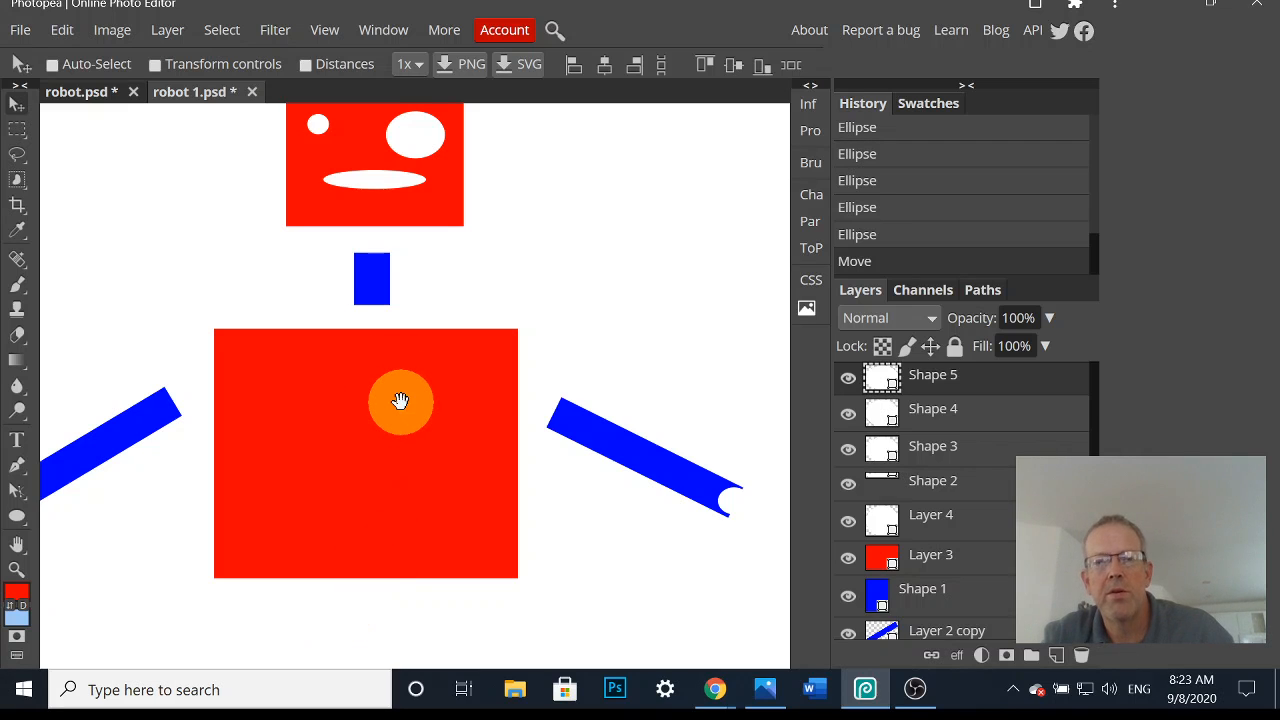
left_click_drag(394, 420, 514, 380)
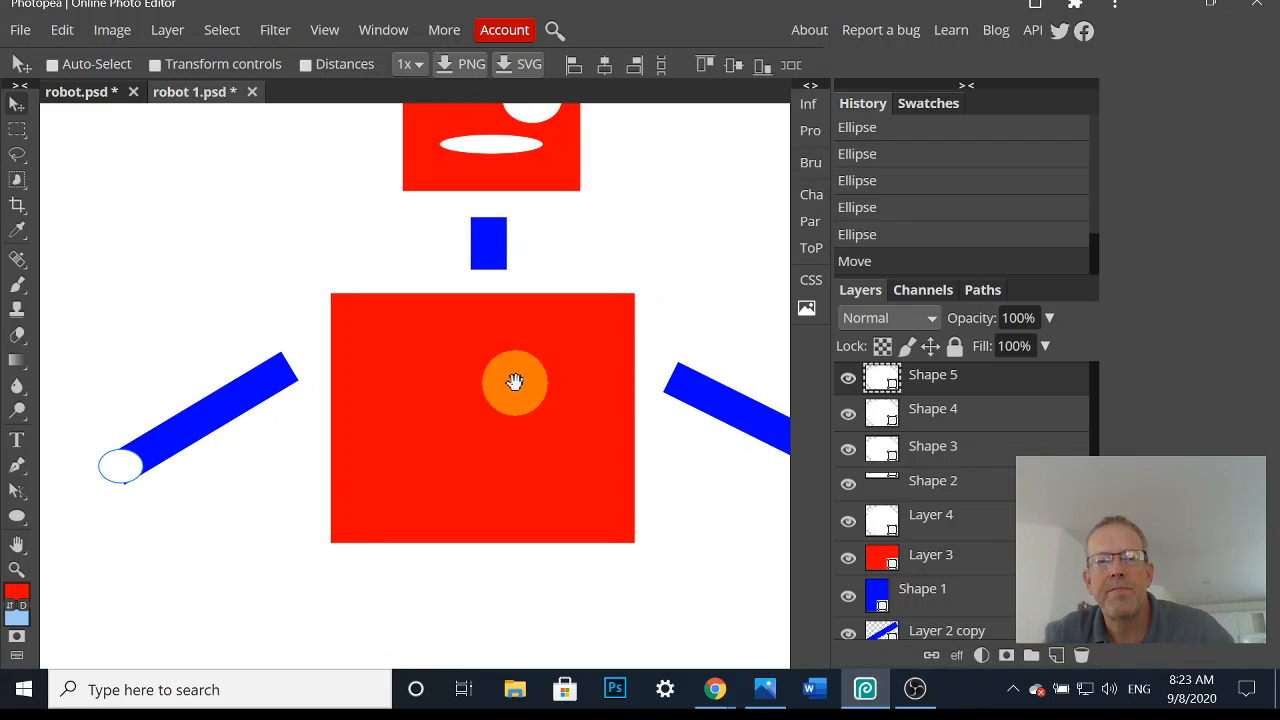
left_click_drag(124, 456, 116, 468)
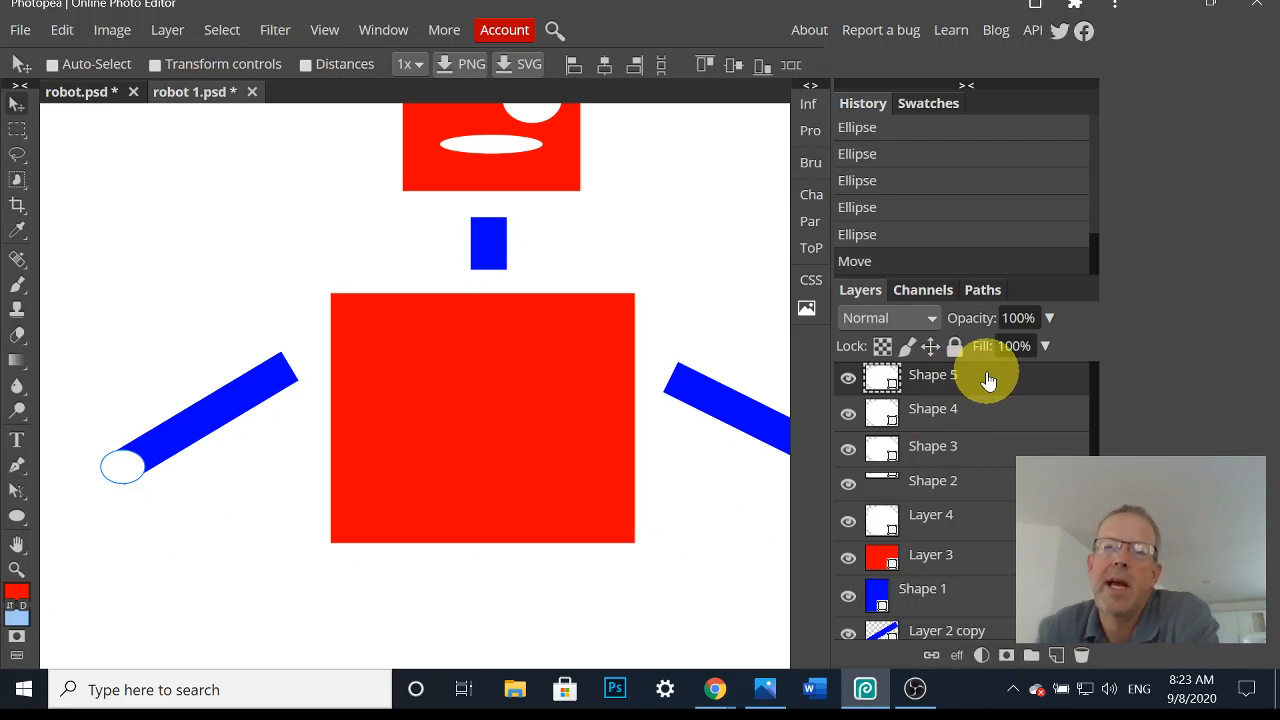
- Select the layer holding the robot's red head
left_click(985, 557)
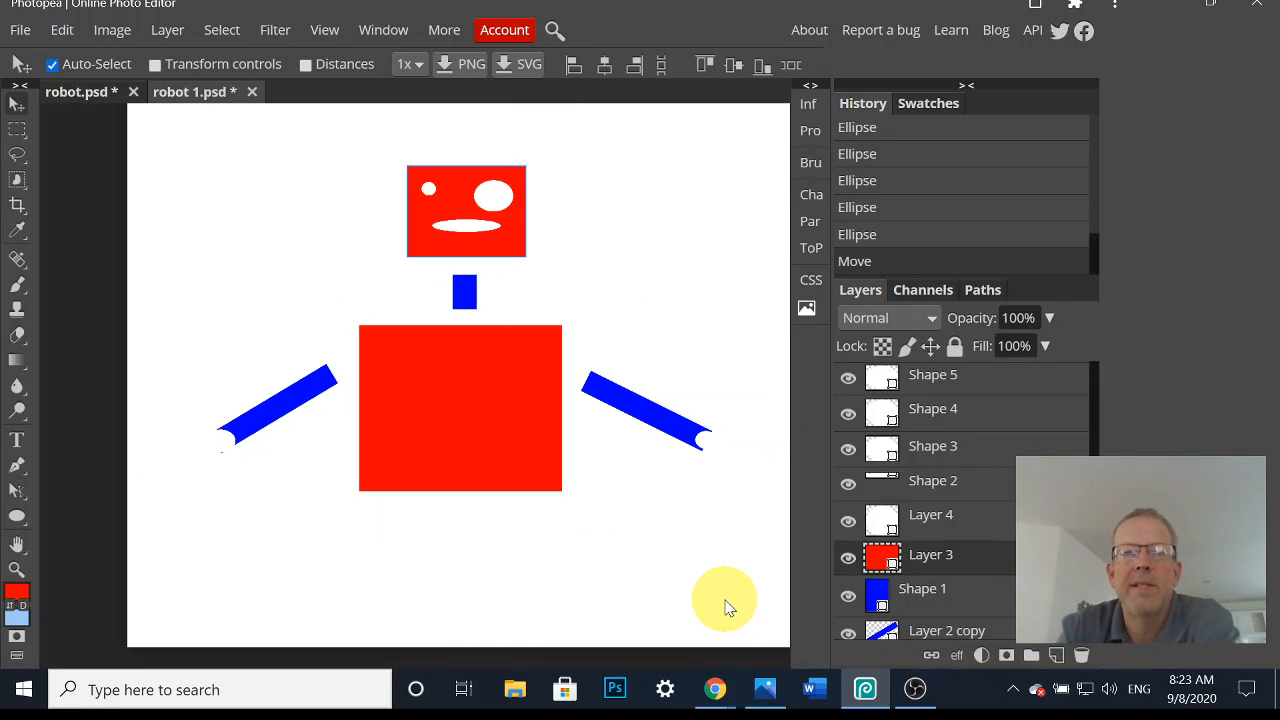
key("ctrl")
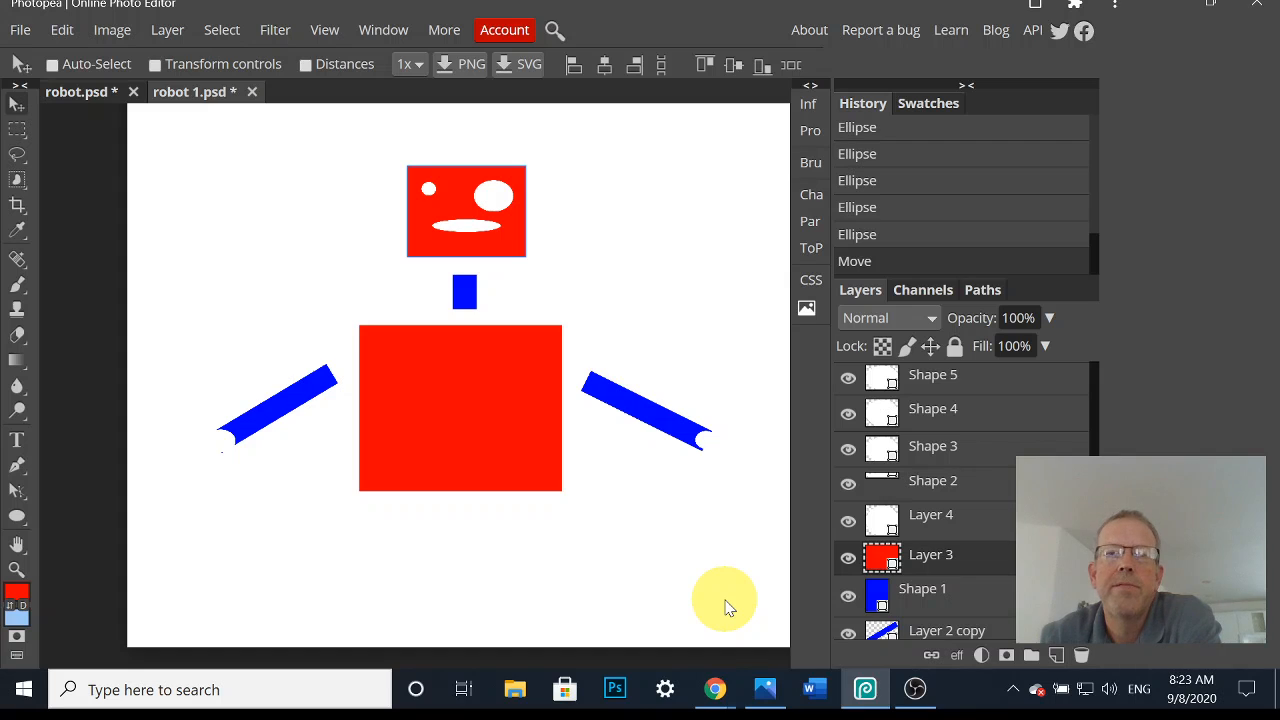